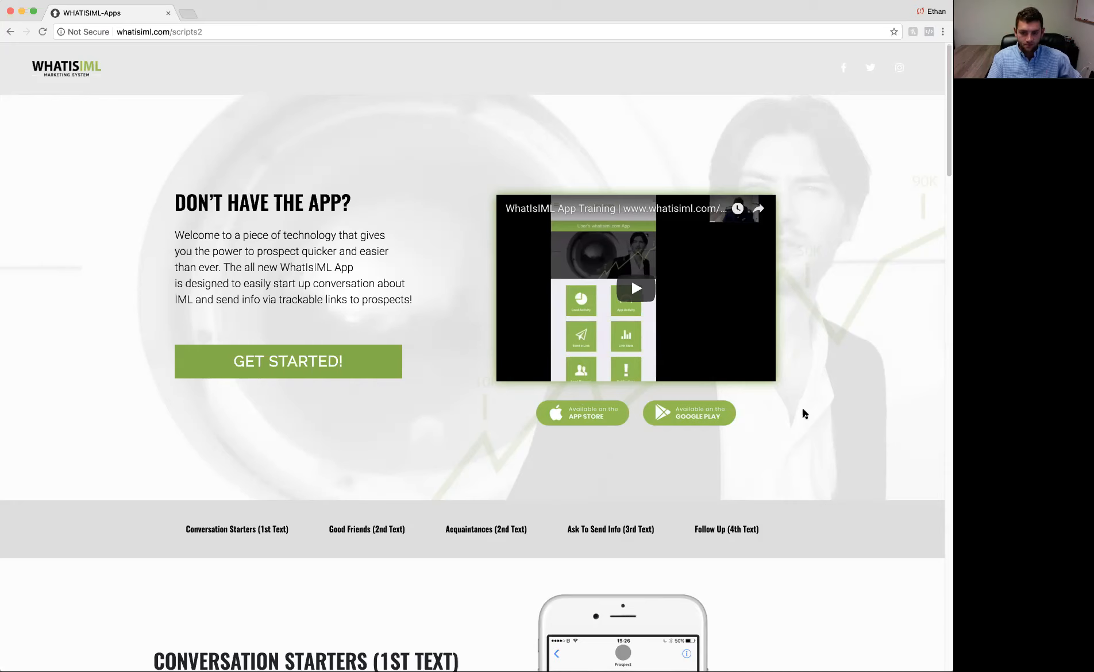
scroll(805, 415, "down", 2)
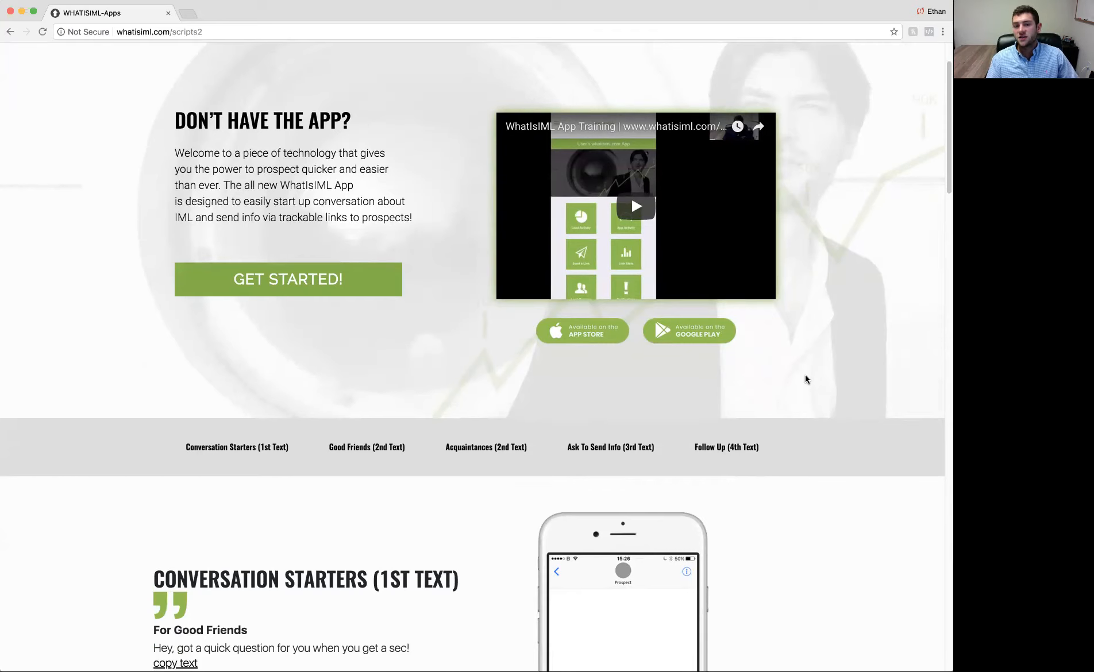
scroll(804, 377, "down", 1)
scroll(804, 374, "down", 1)
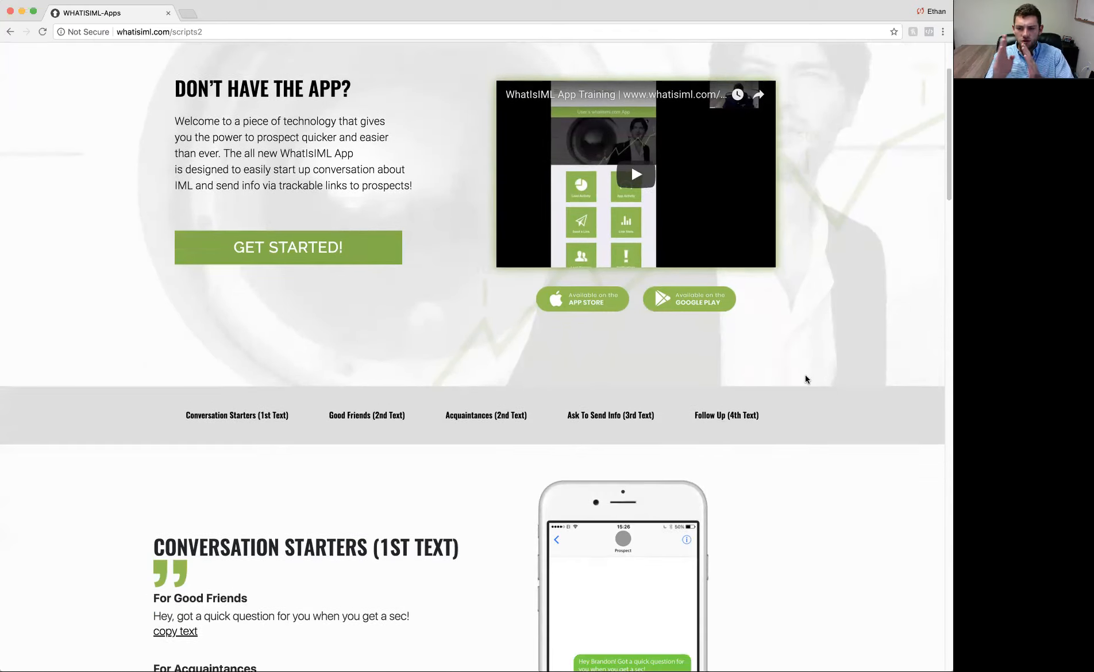
scroll(316, 581, "down", 1)
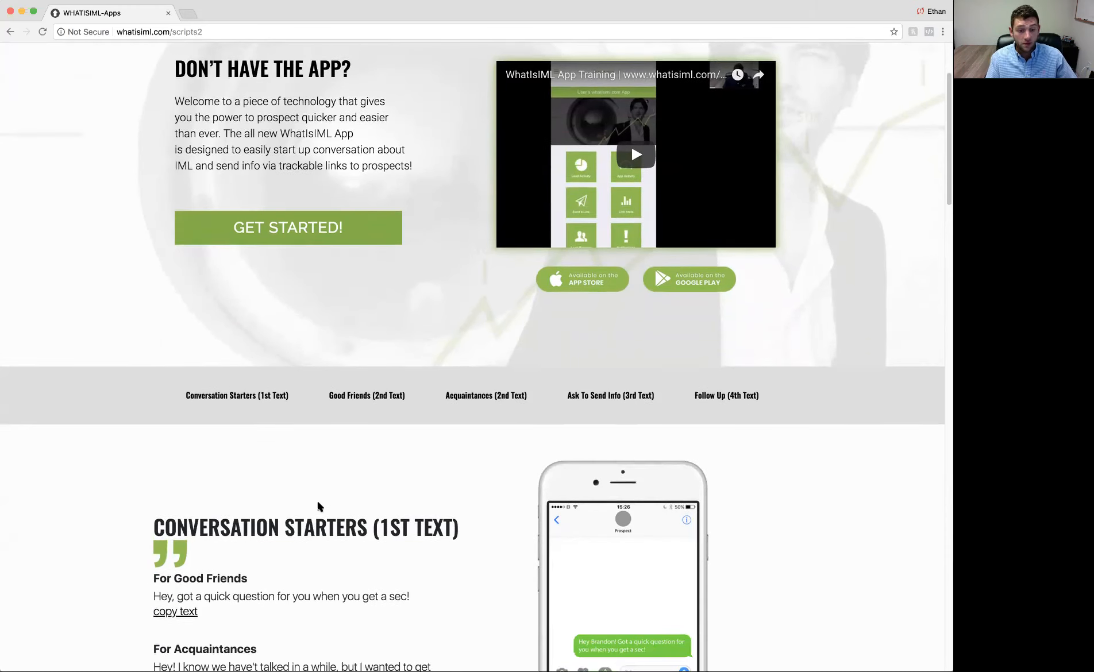
scroll(346, 509, "down", 1)
scroll(282, 560, "down", 1)
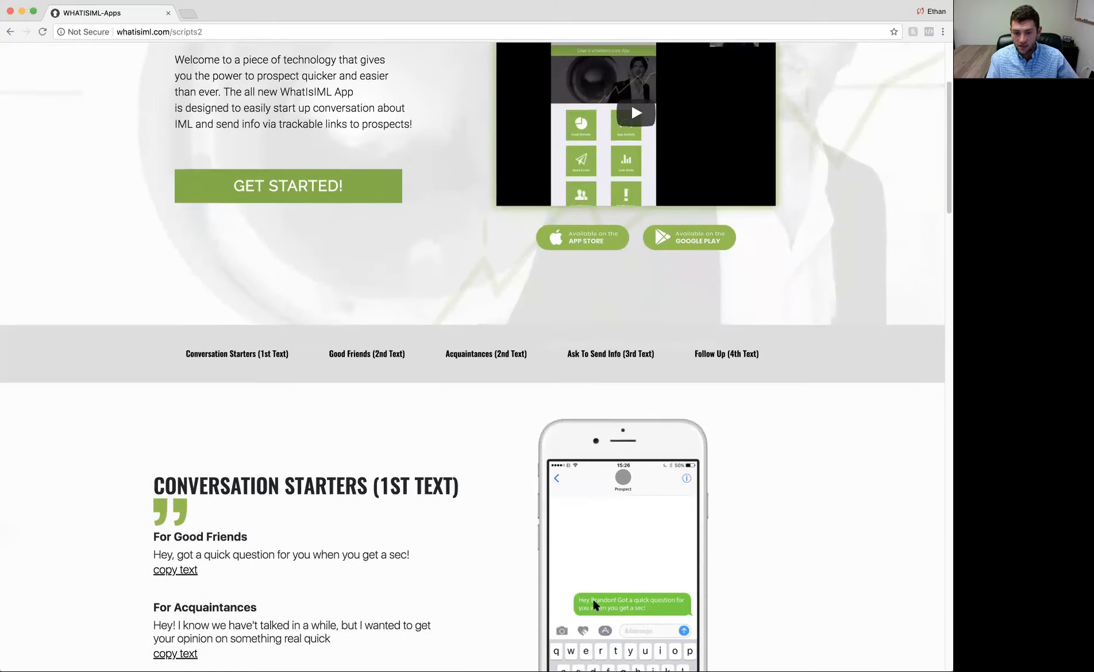
scroll(551, 618, "down", 2)
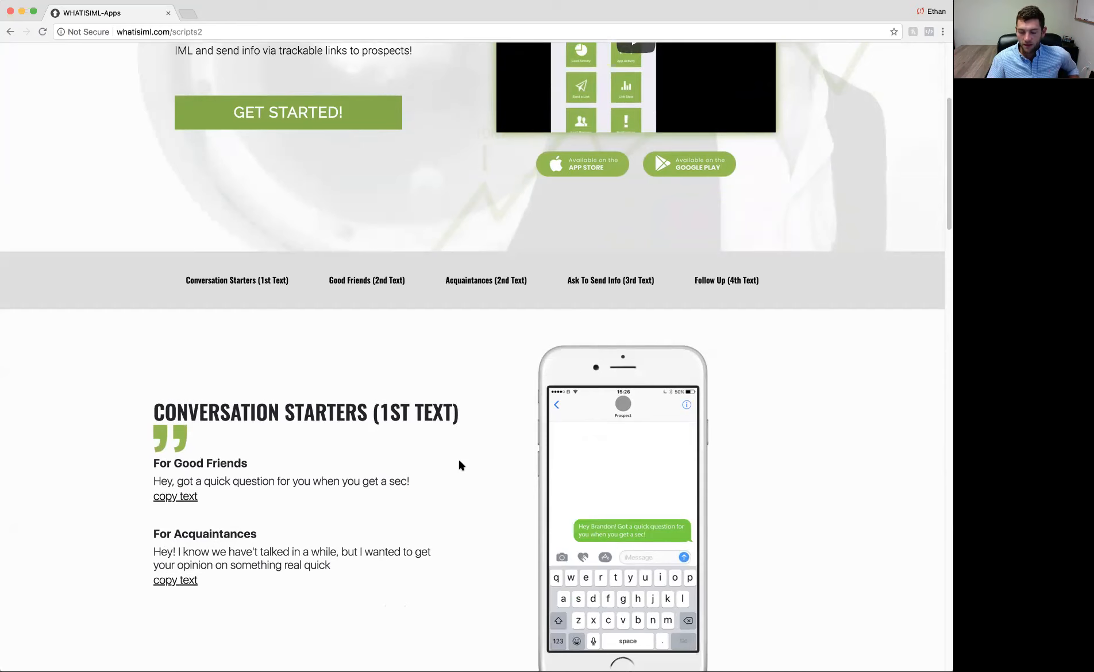
scroll(466, 461, "down", 1)
scroll(465, 460, "down", 3)
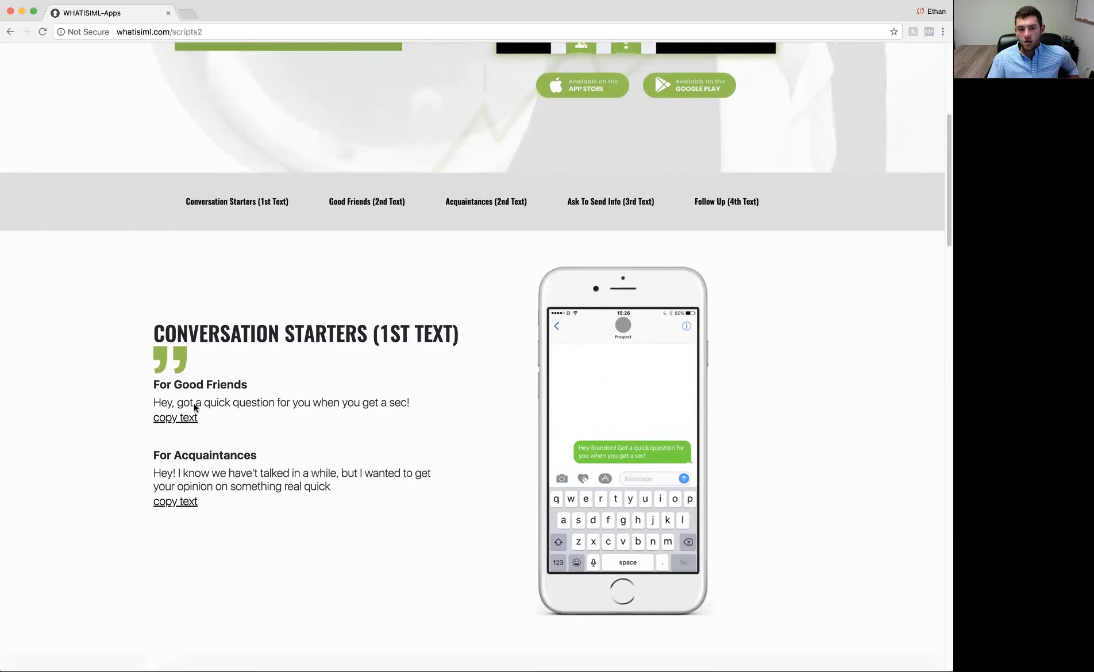
scroll(478, 470, "down", 6)
scroll(364, 319, "up", 3)
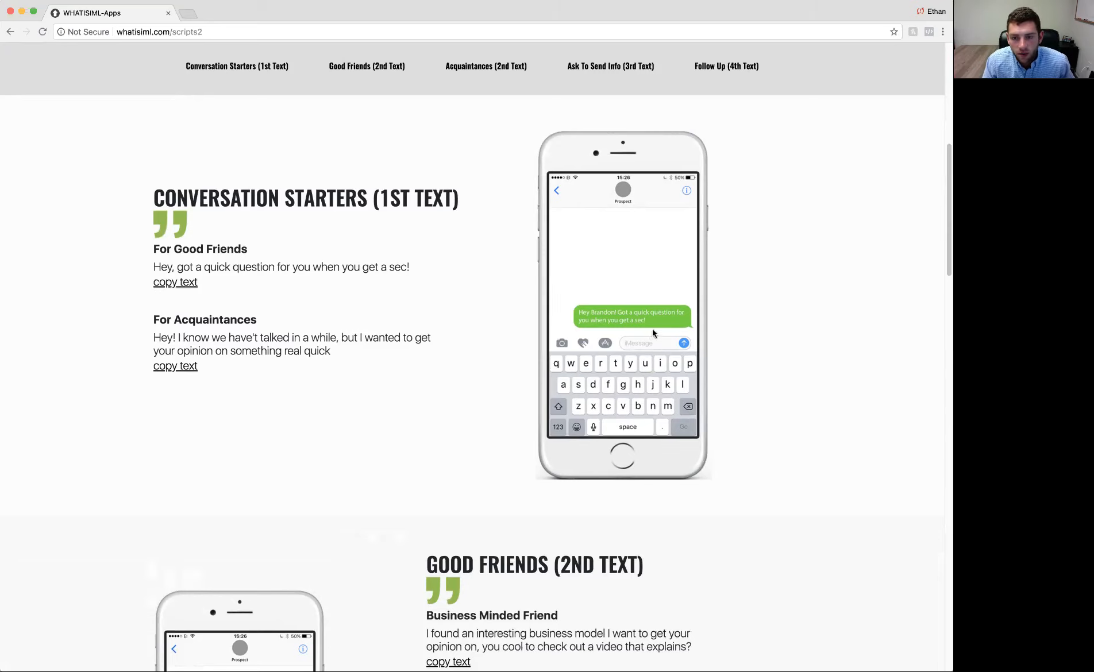
scroll(669, 331, "down", 3)
scroll(669, 331, "down", 3)
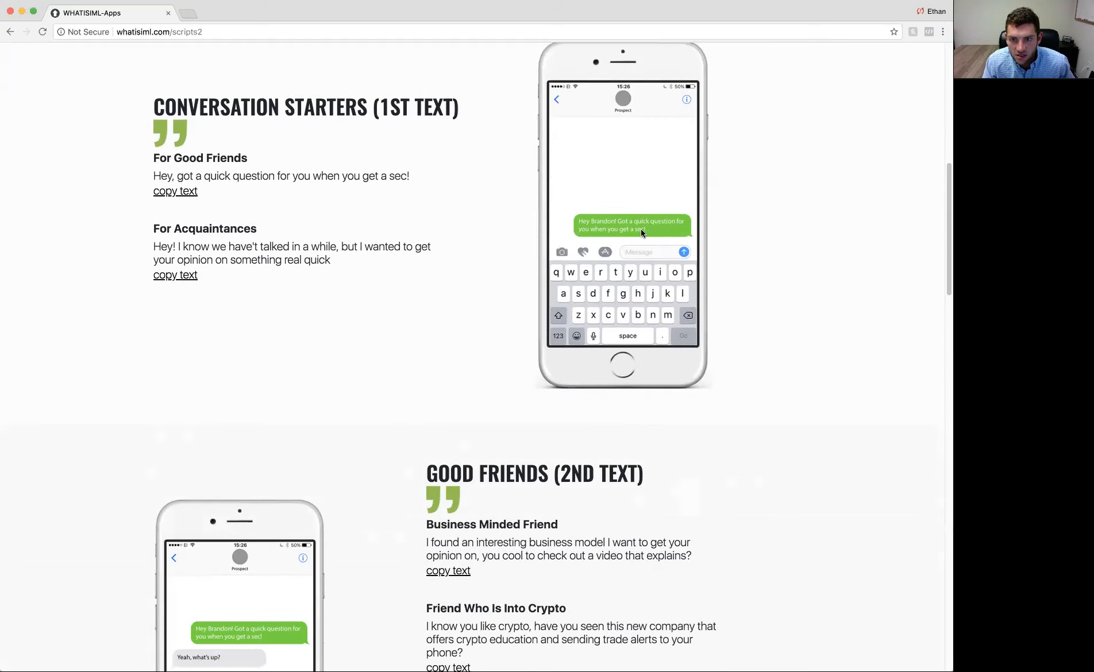
scroll(641, 229, "down", 5)
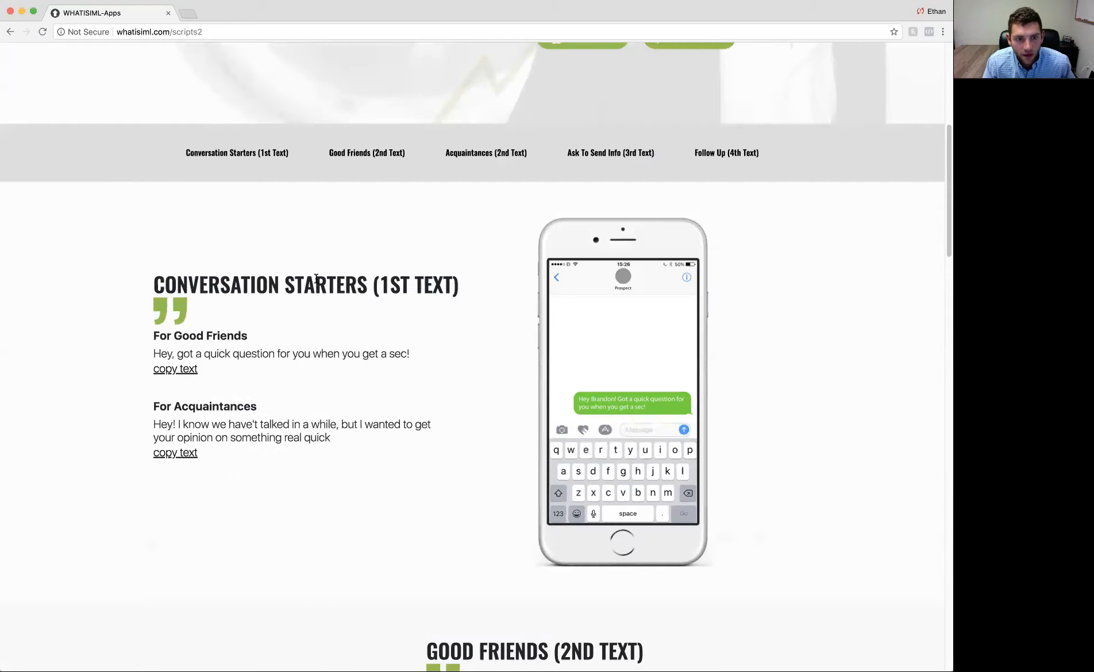
scroll(239, 410, "down", 5)
scroll(333, 338, "down", 3)
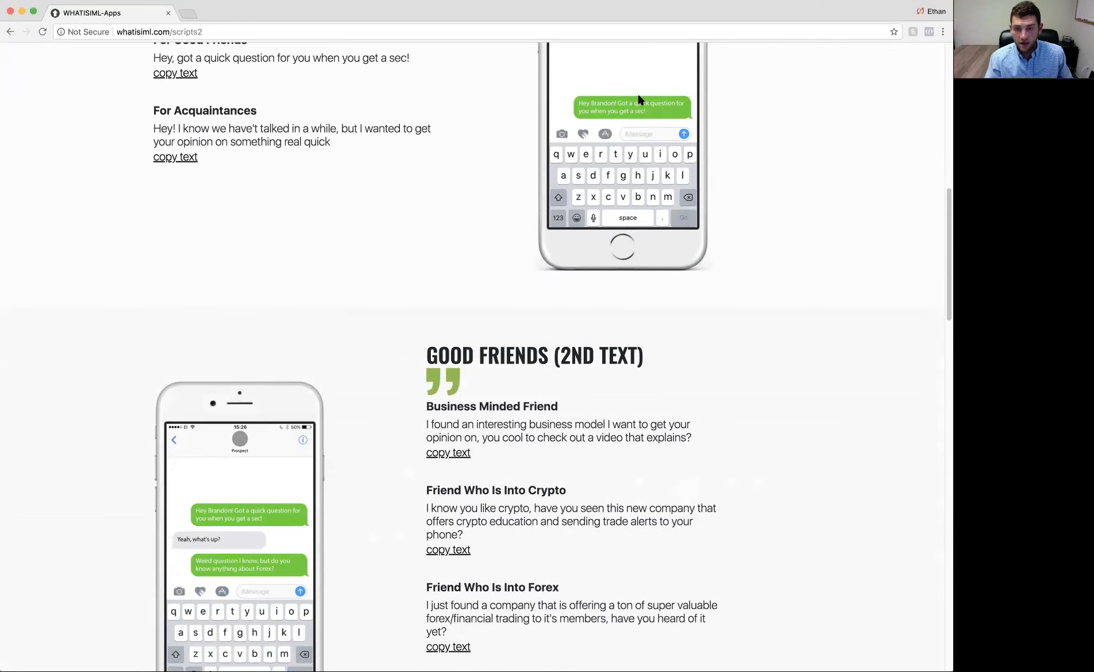
scroll(470, 342, "down", 2)
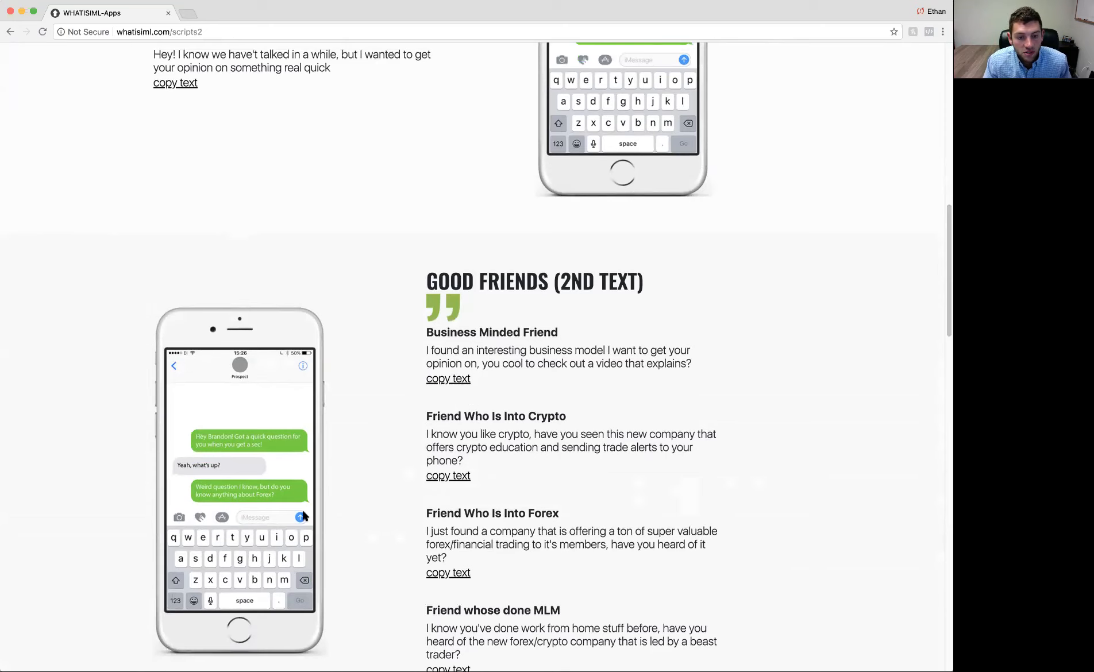
scroll(262, 496, "down", 1)
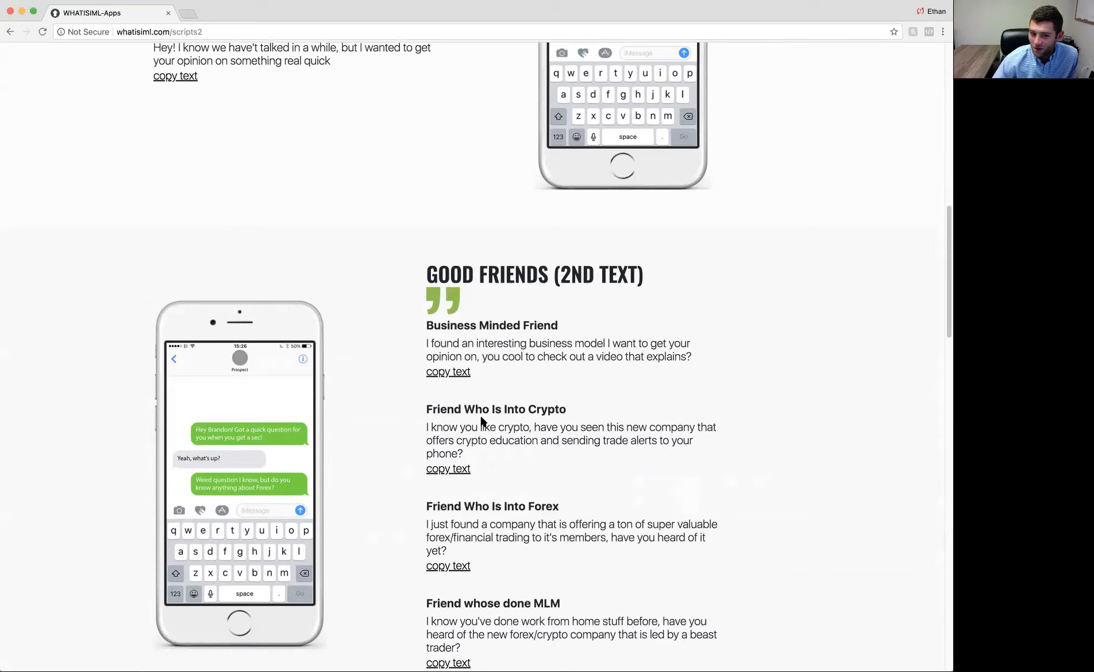
scroll(512, 419, "down", 3)
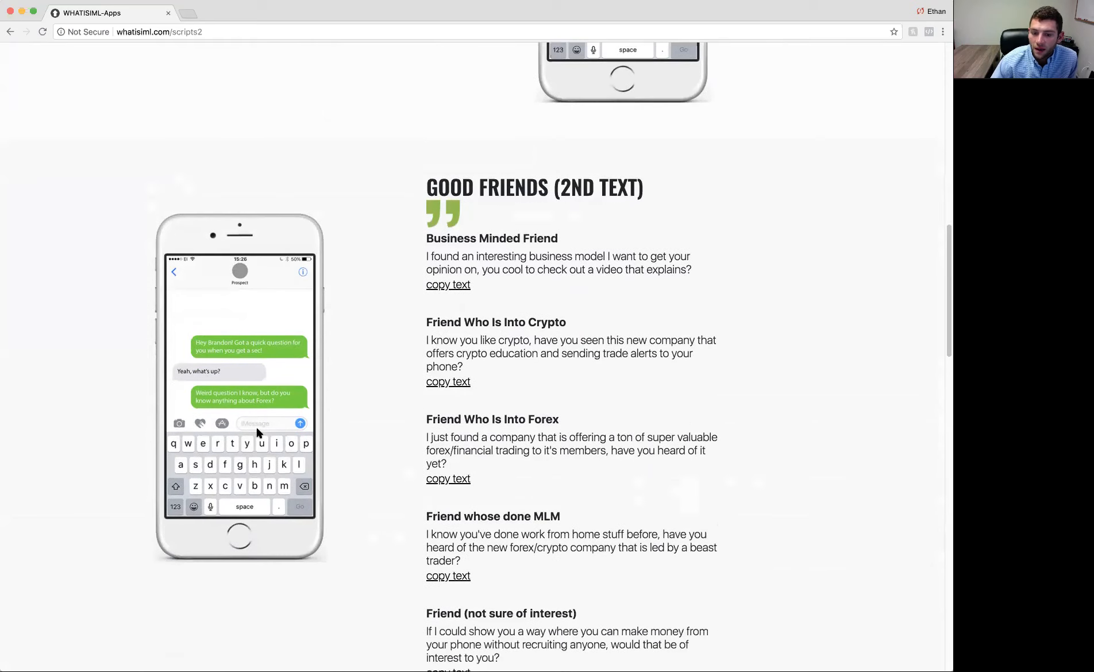
scroll(259, 431, "down", 1)
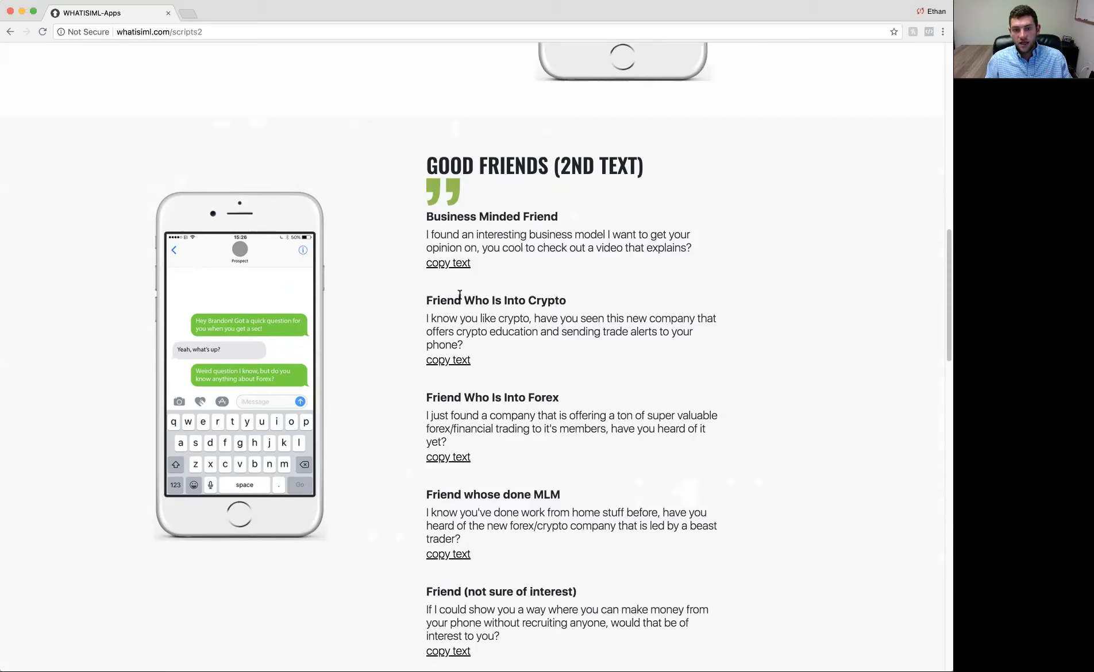
left_click_drag(561, 224, 450, 216)
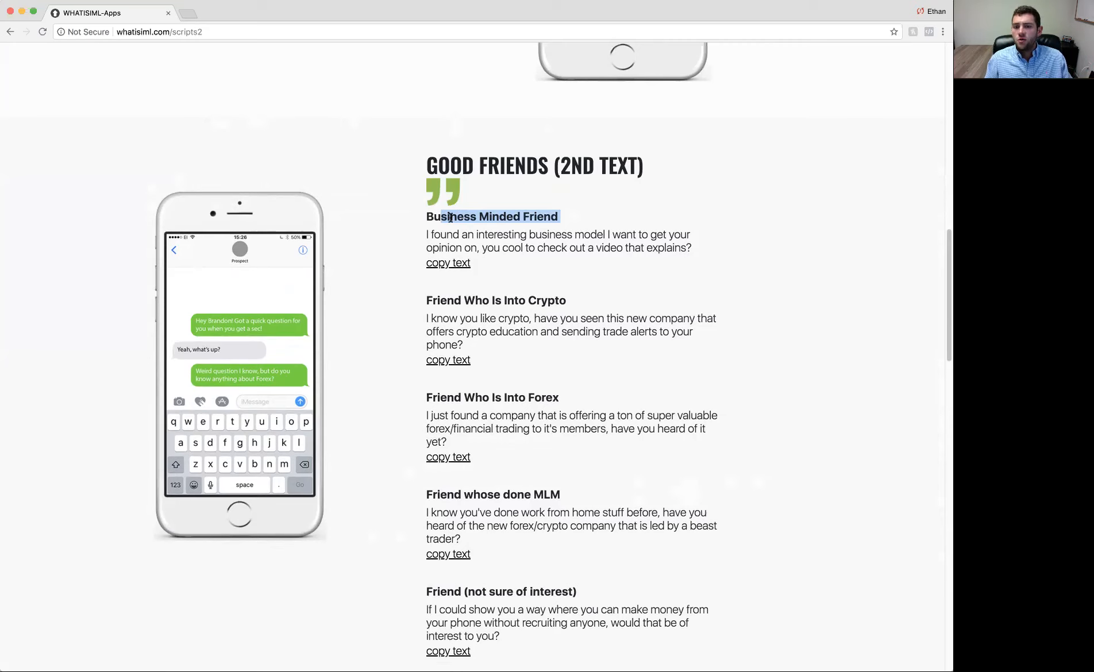
left_click(518, 271)
left_click_drag(696, 249, 488, 218)
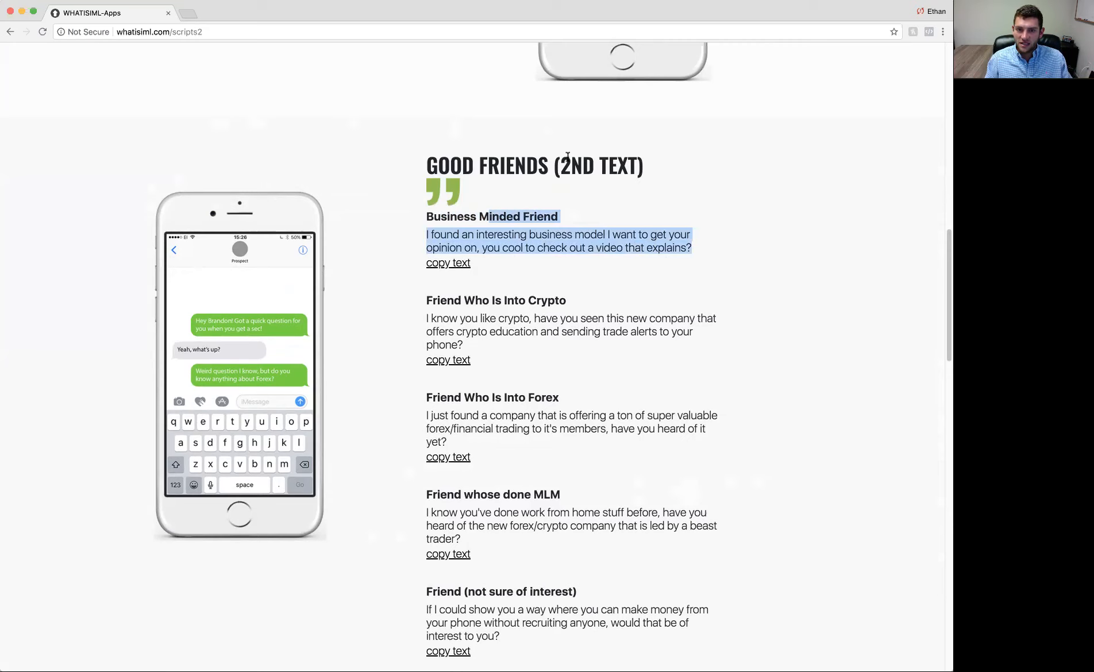
left_click(481, 231)
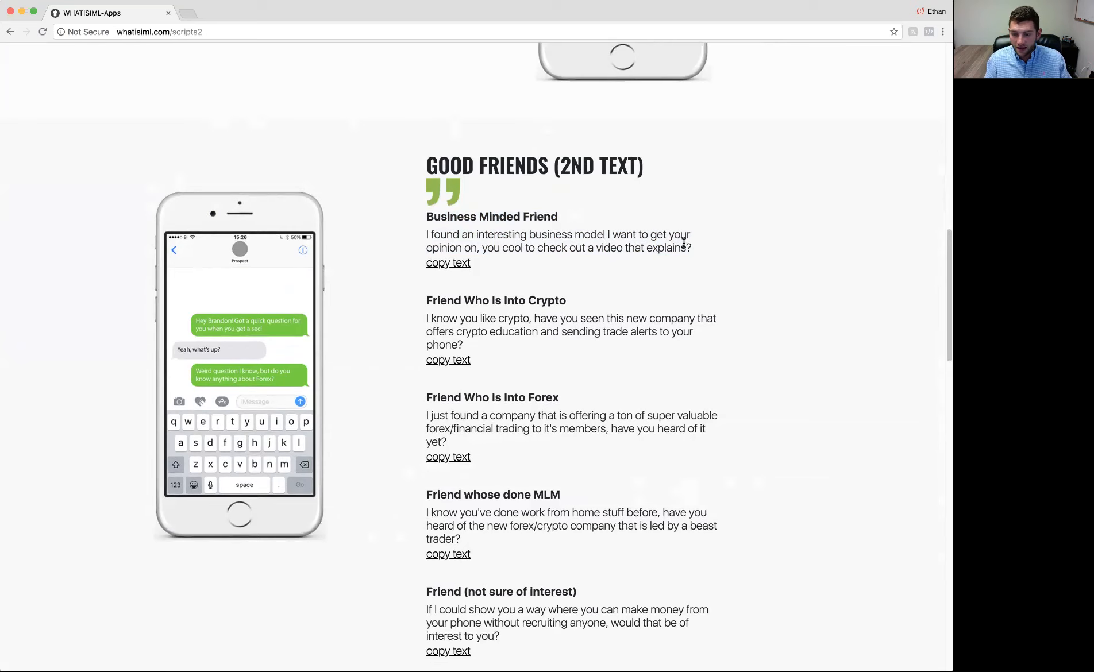
left_click_drag(692, 249, 427, 236)
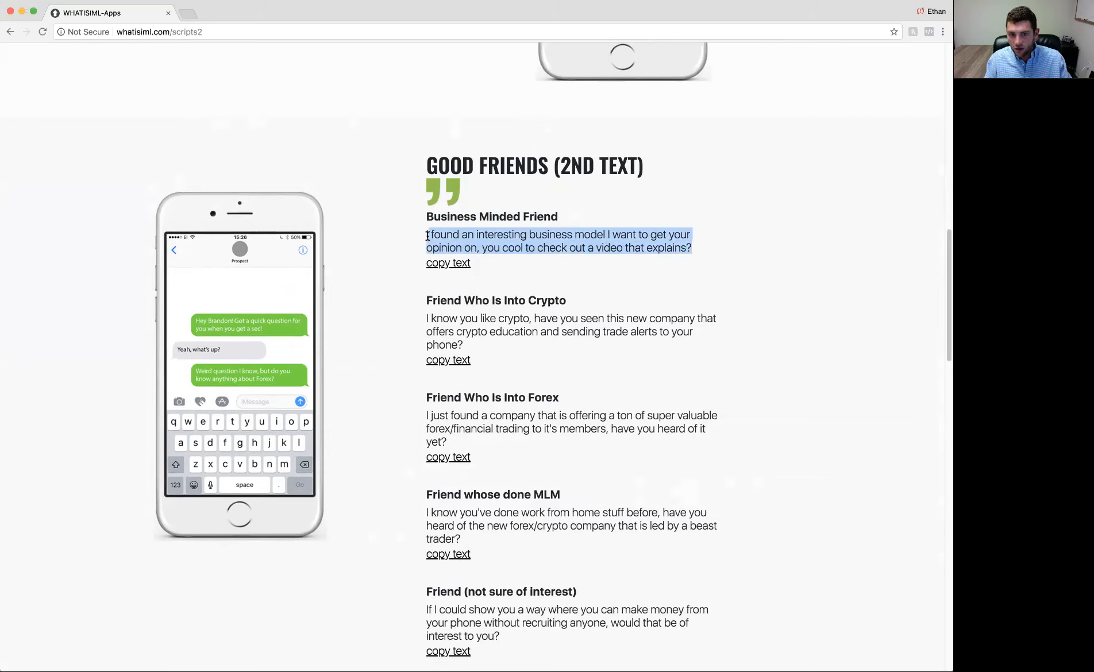
left_click(448, 238)
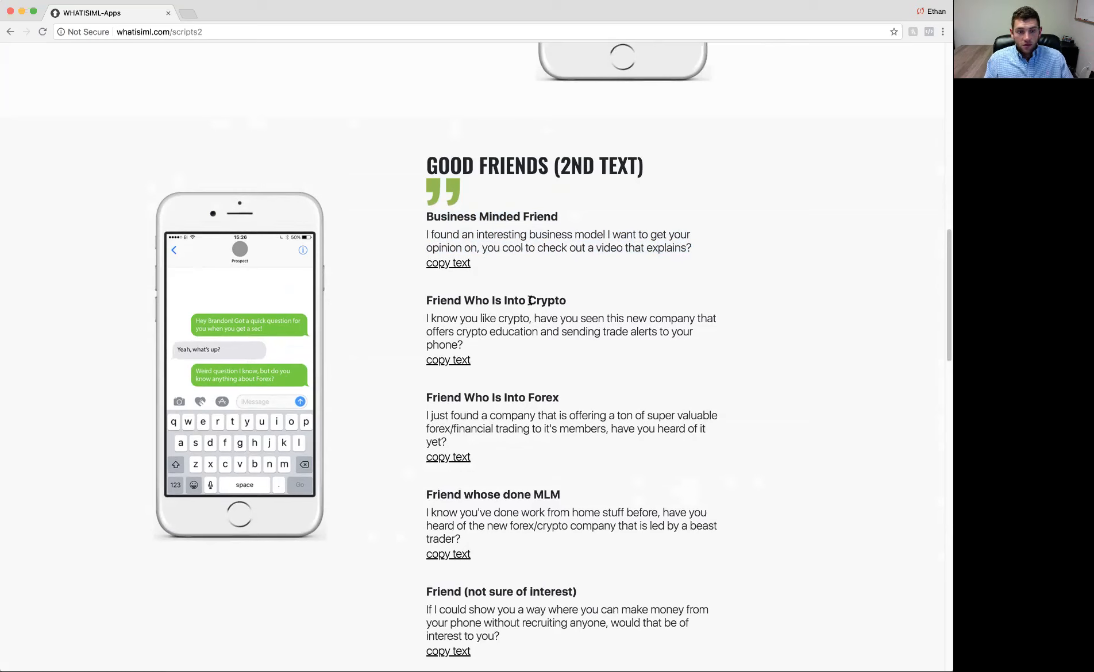
left_click_drag(481, 345, 433, 318)
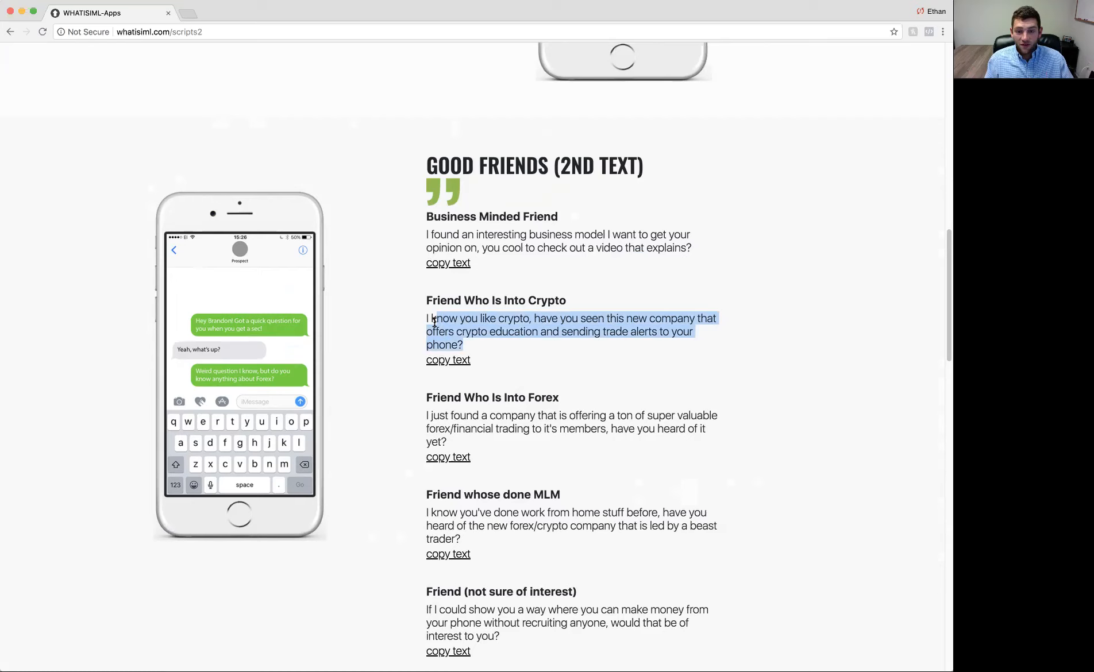
left_click(497, 332)
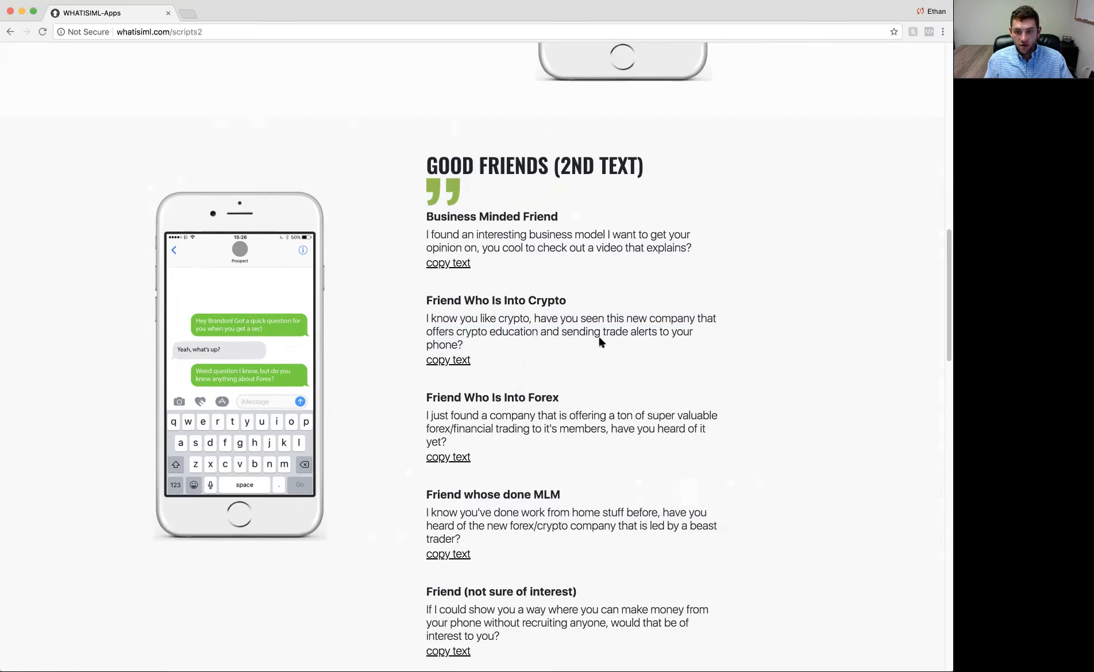
left_click_drag(603, 330, 584, 332)
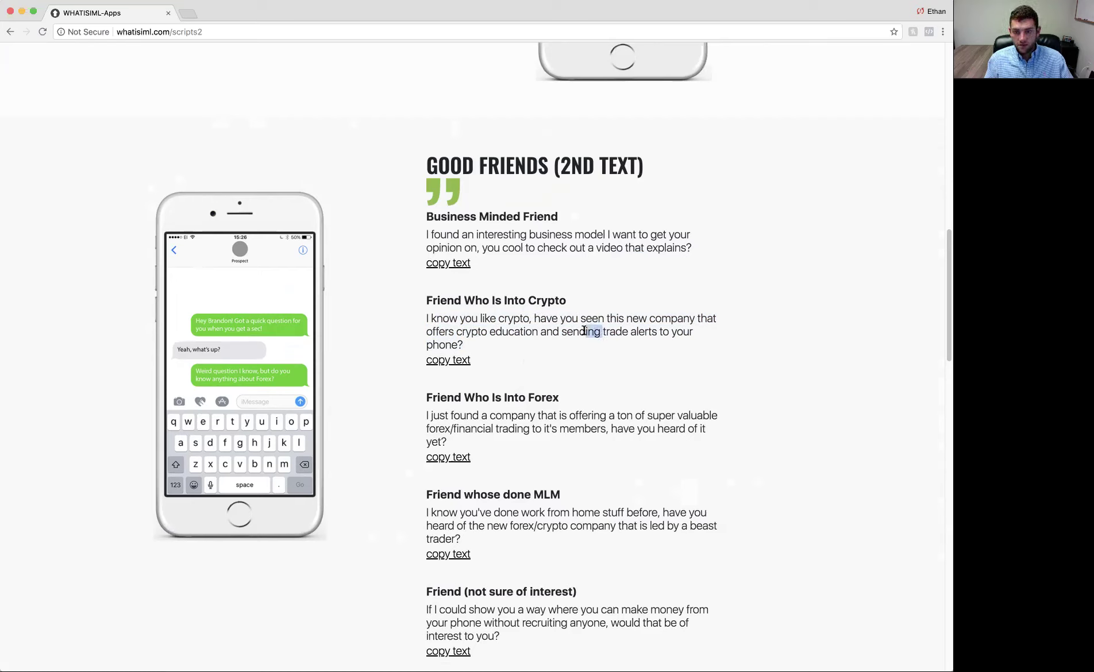
left_click(547, 320)
scroll(494, 346, "down", 1)
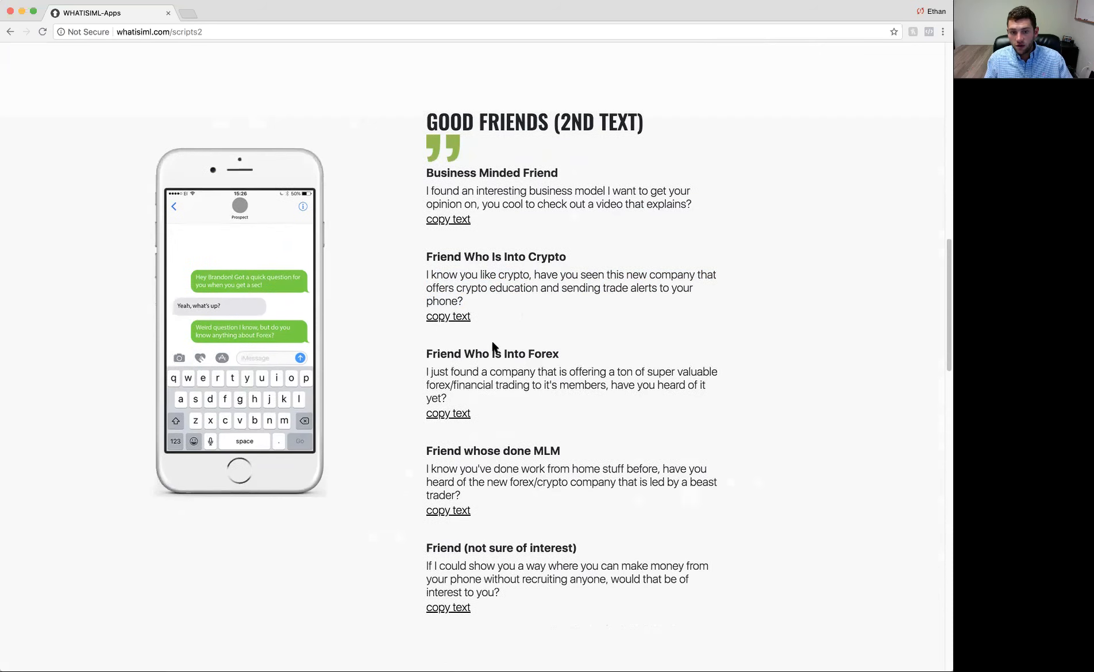
scroll(494, 346, "down", 1)
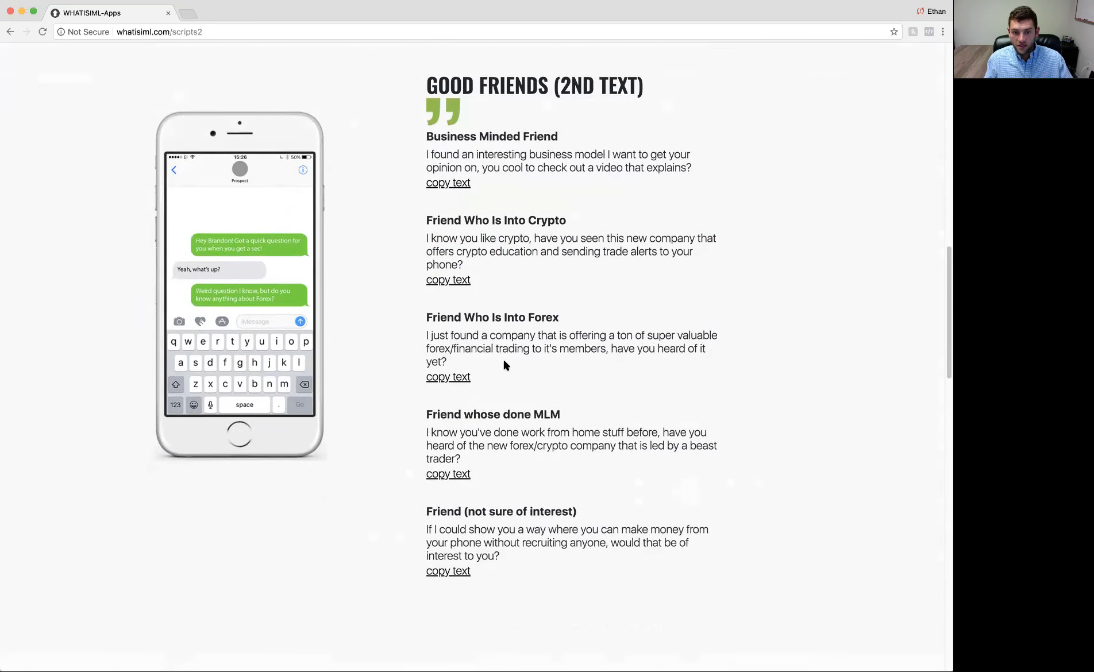
triple_click(505, 365)
left_click(510, 348)
scroll(595, 397, "down", 1)
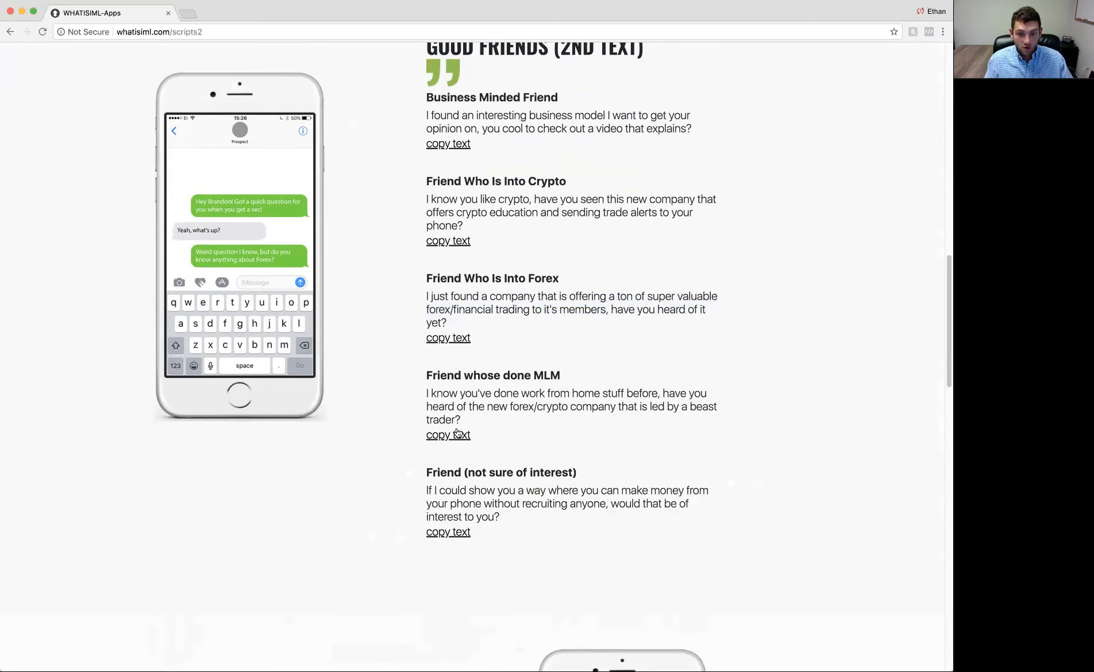
triple_click(438, 400)
left_click(554, 403)
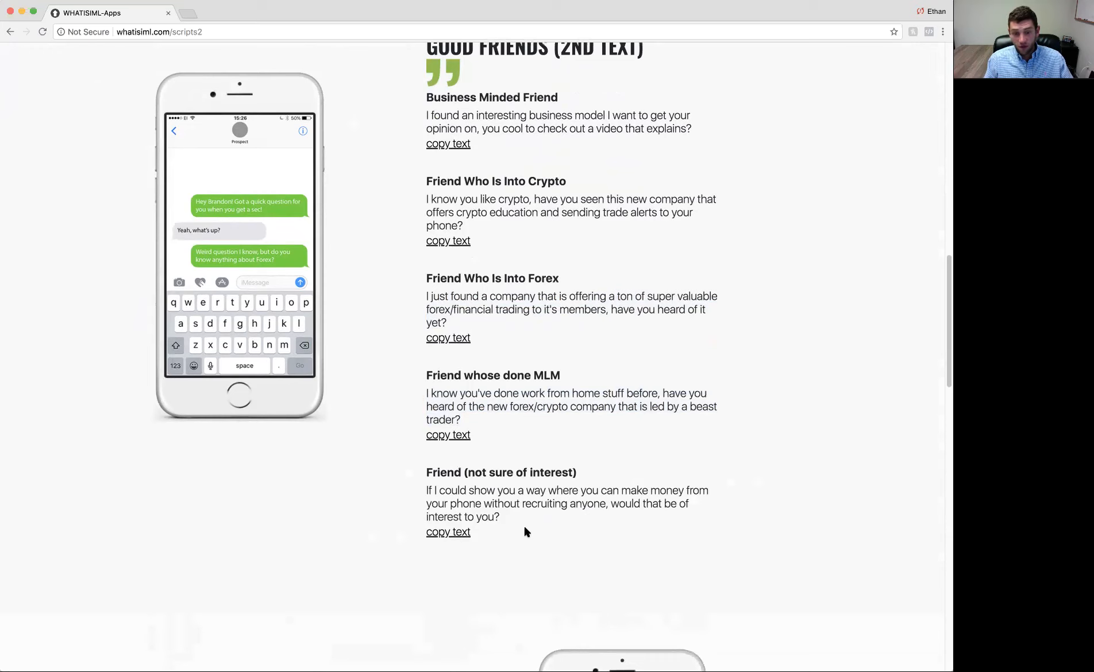
left_click_drag(504, 518, 421, 489)
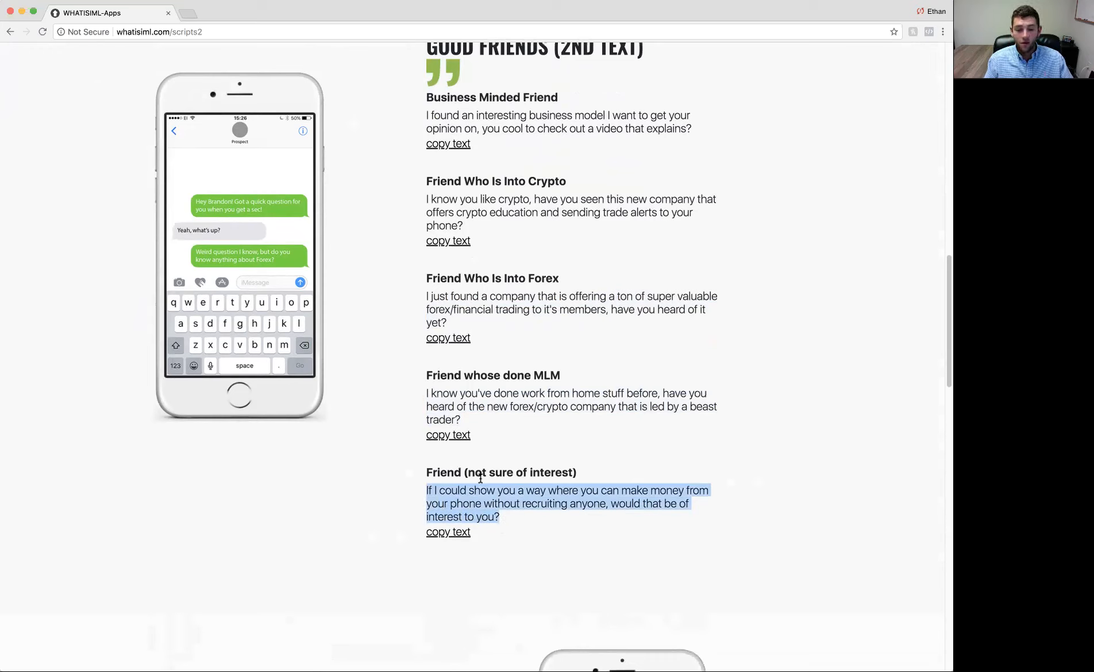
left_click(614, 516)
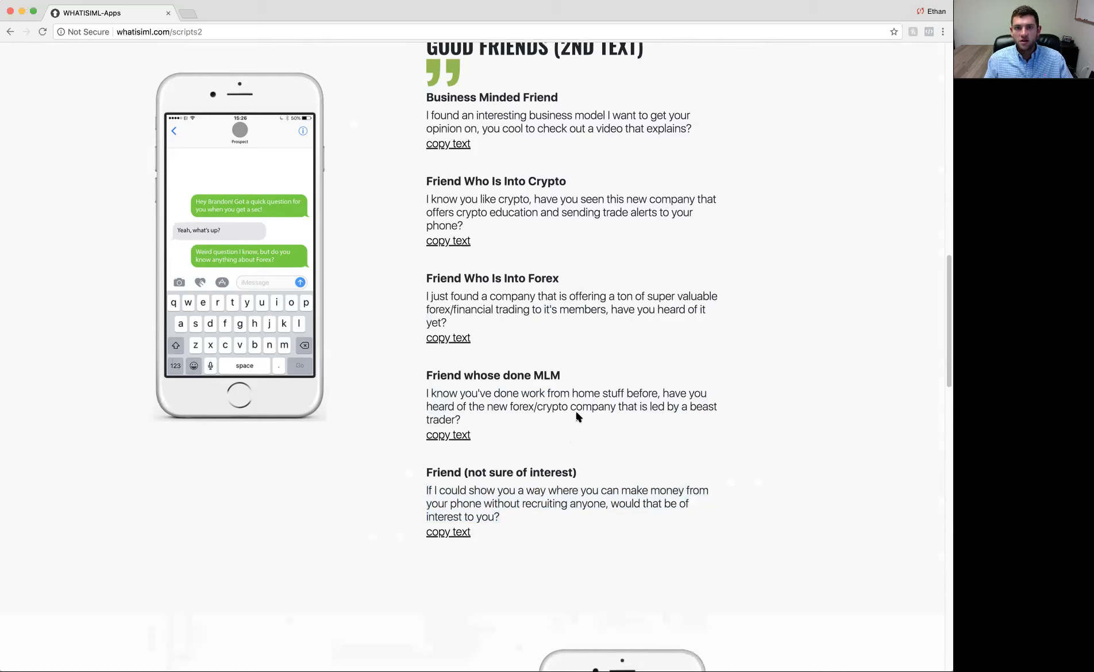
scroll(575, 418, "up", 1)
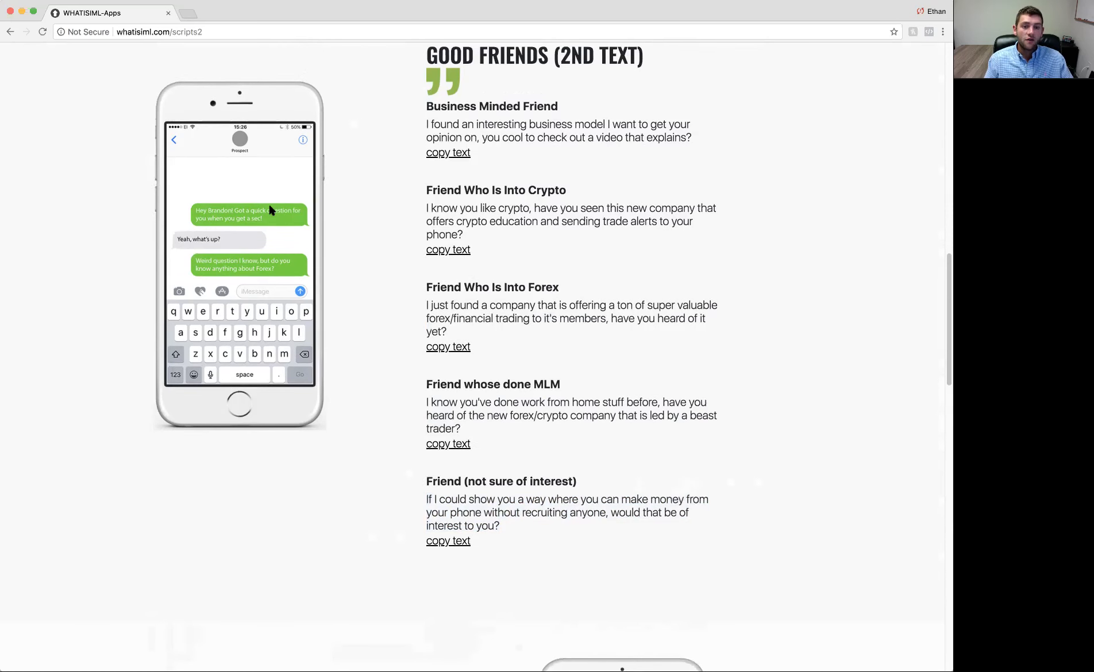
scroll(543, 294, "up", 3)
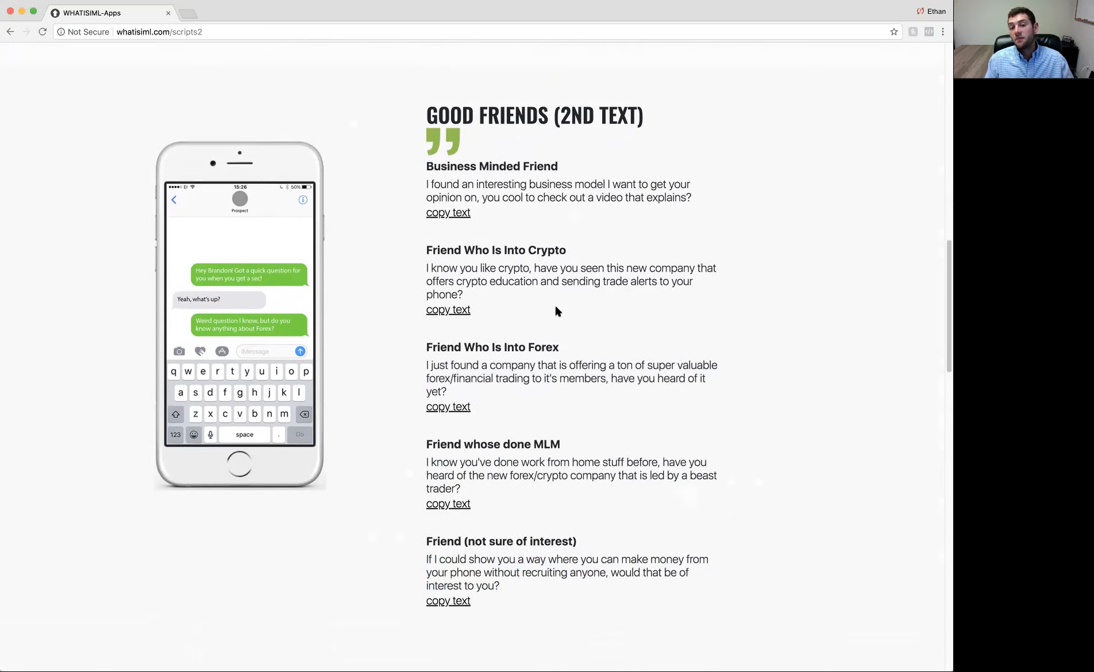
scroll(551, 303, "up", 5)
scroll(556, 312, "up", 3)
scroll(556, 312, "up", 3)
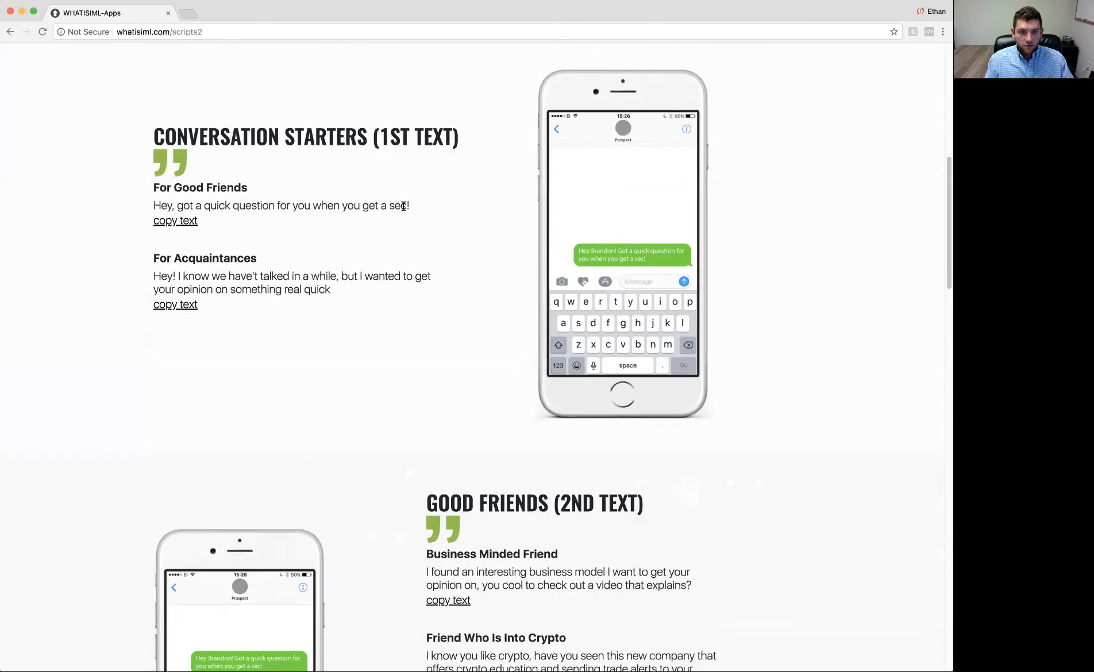
Highlight and clear the first-text opening messages for Good Friends and For Acquaintances in turn.
mouse_move(409, 206)
left_mouse_down()
mouse_move(139, 199)
mouse_move(154, 205)
left_mouse_up()
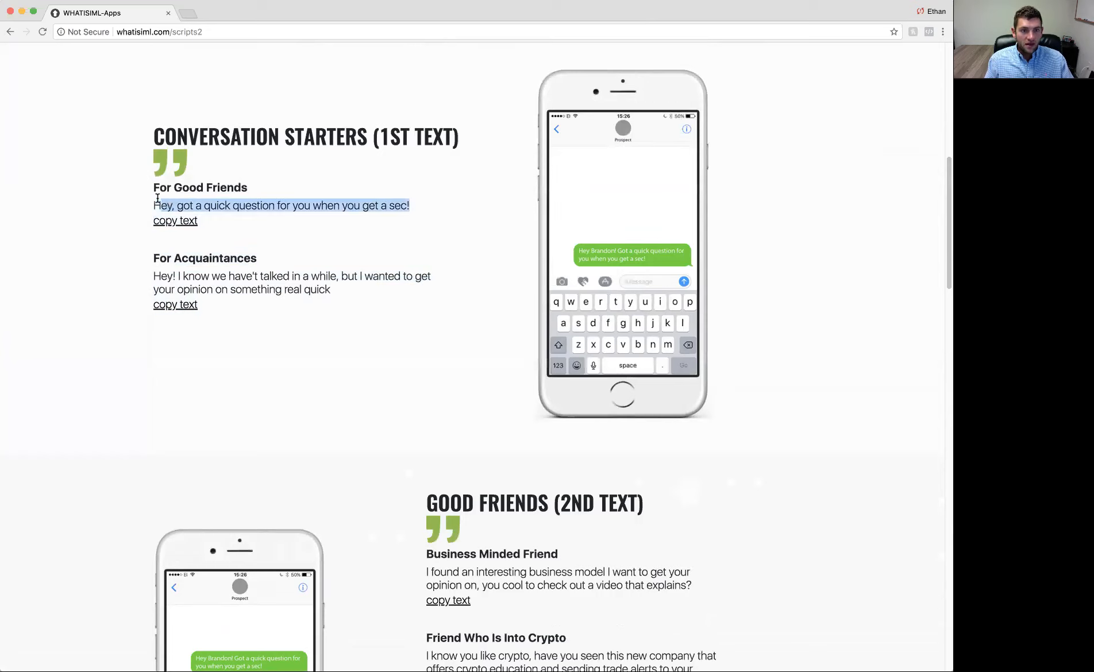
left_click(155, 205)
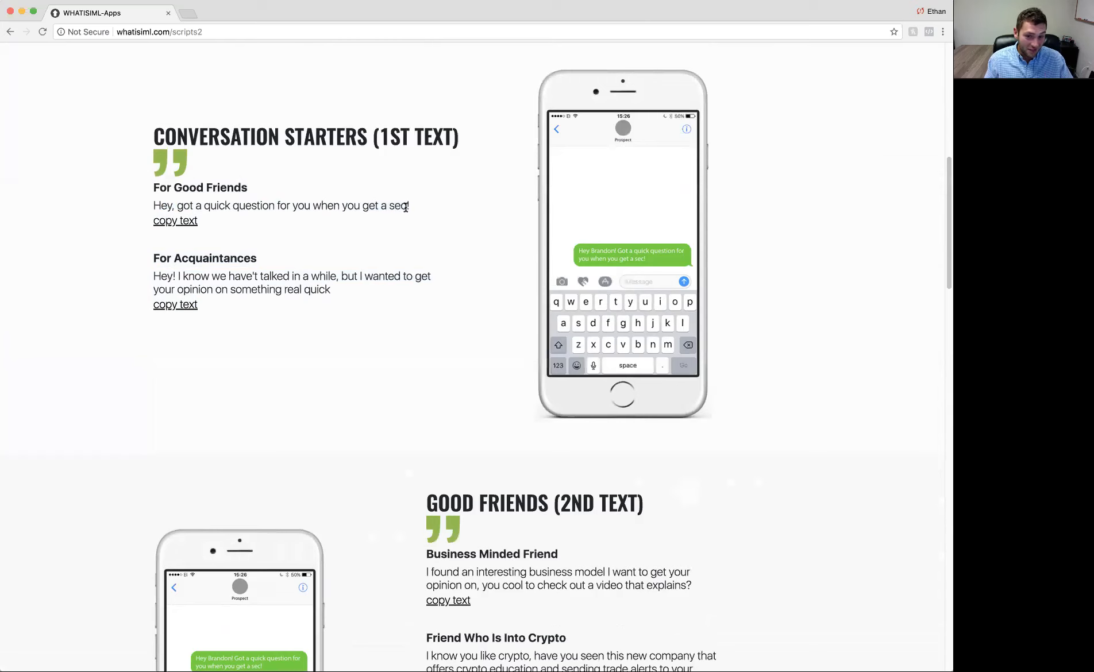
mouse_move(410, 206)
left_mouse_down()
mouse_move(175, 182)
mouse_move(155, 202)
left_mouse_up()
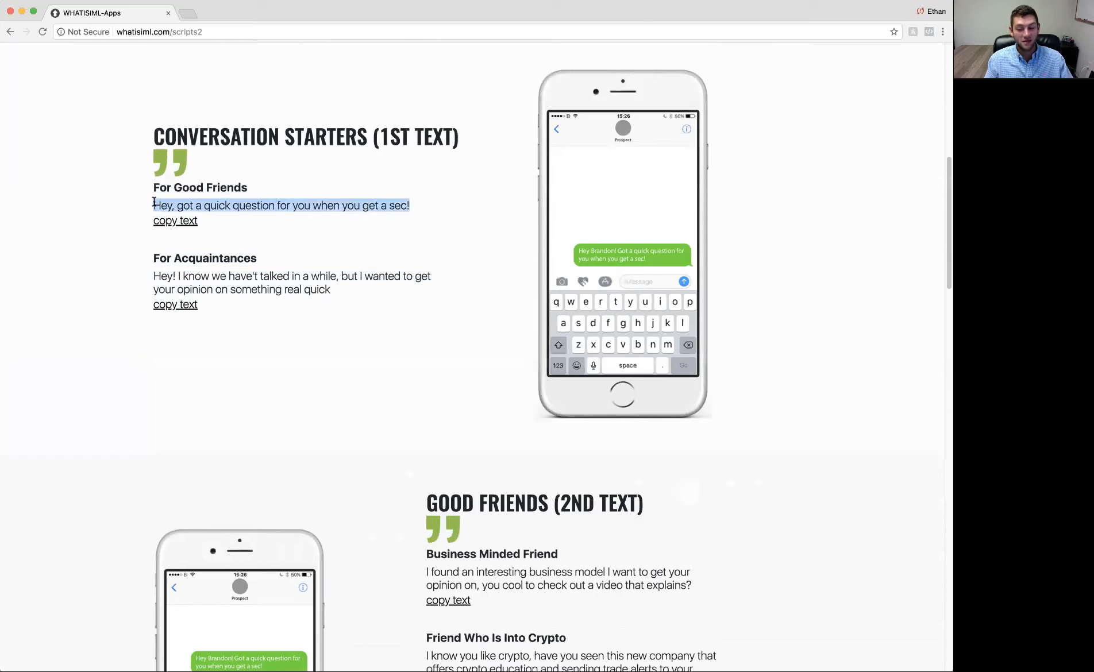
left_click(279, 223)
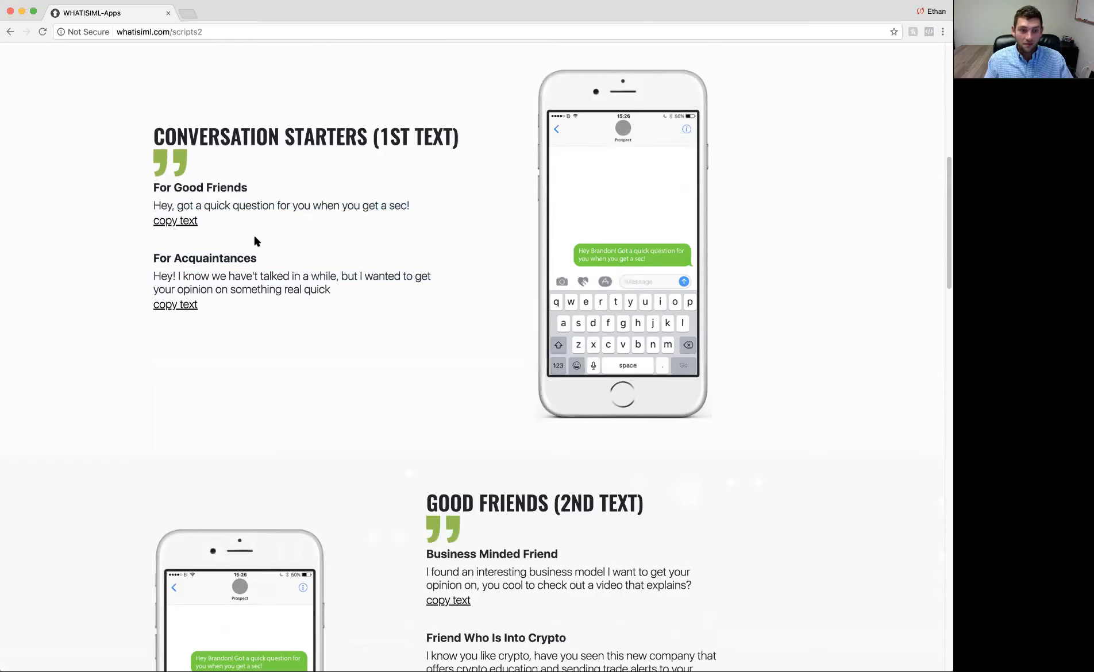
left_click_drag(153, 276, 351, 298)
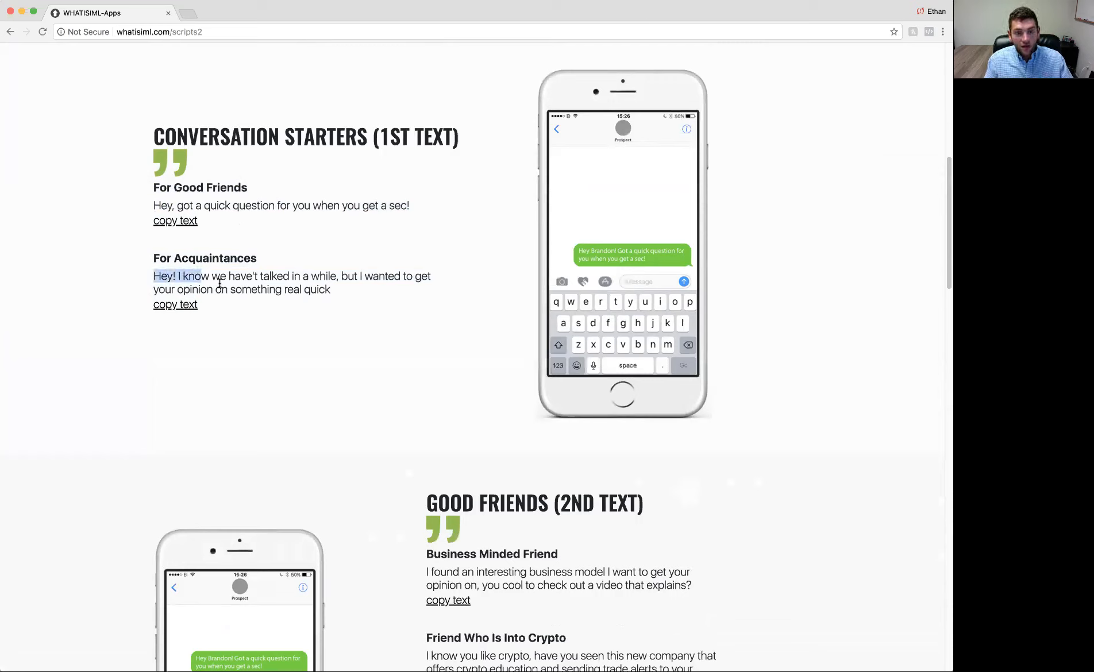
left_click(268, 288)
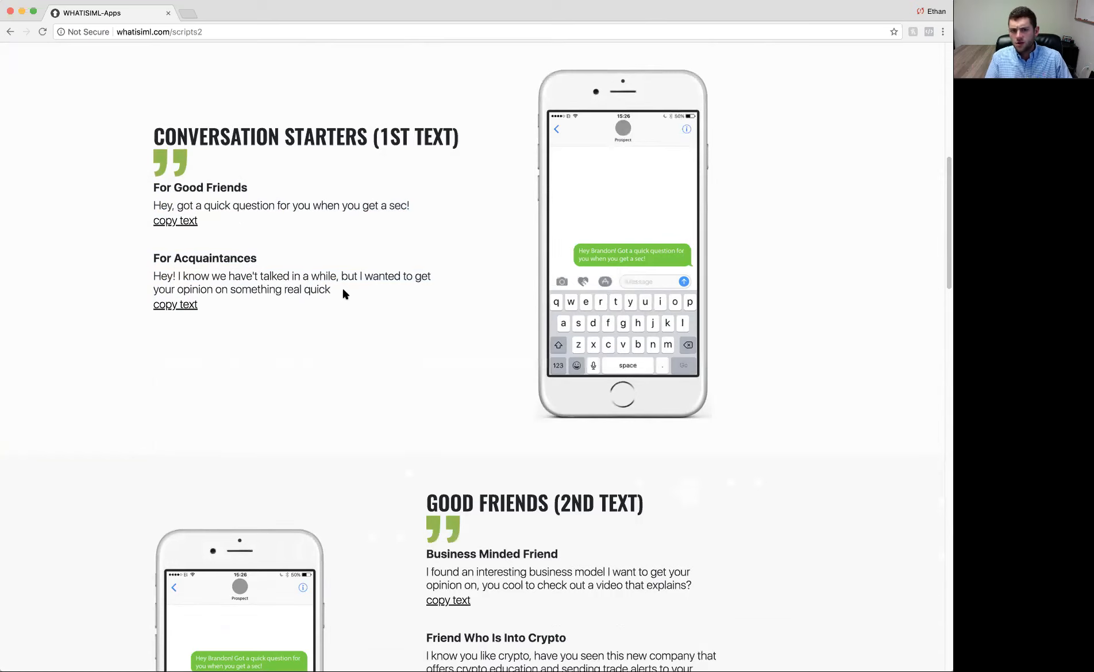
scroll(344, 294, "down", 5)
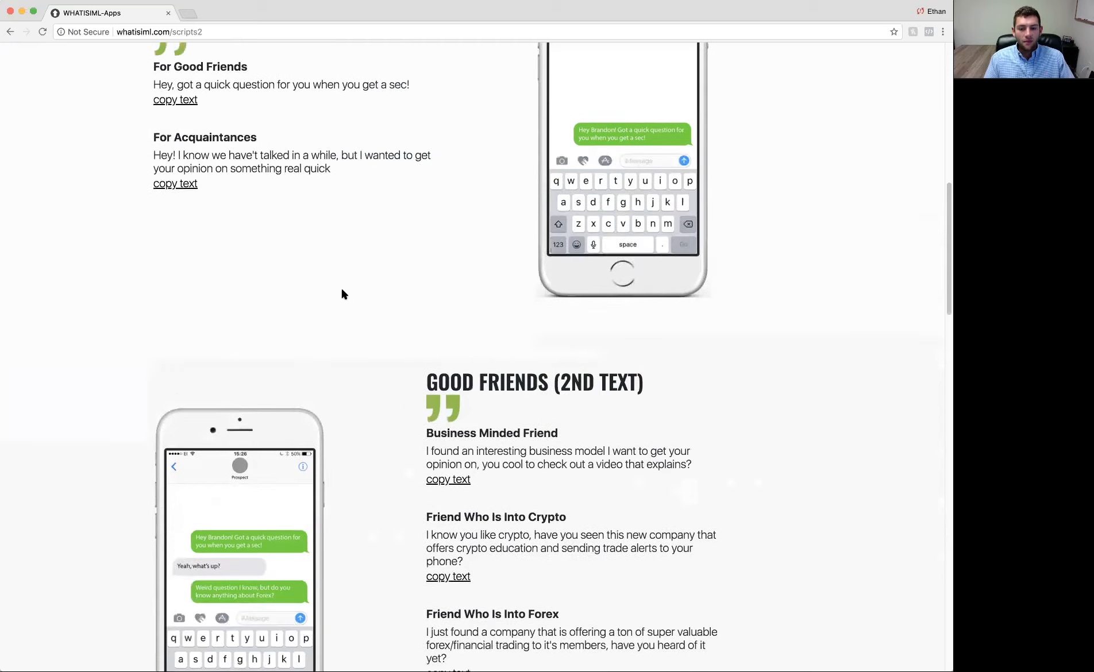
scroll(343, 293, "down", 5)
scroll(343, 293, "down", 8)
scroll(345, 290, "down", 3)
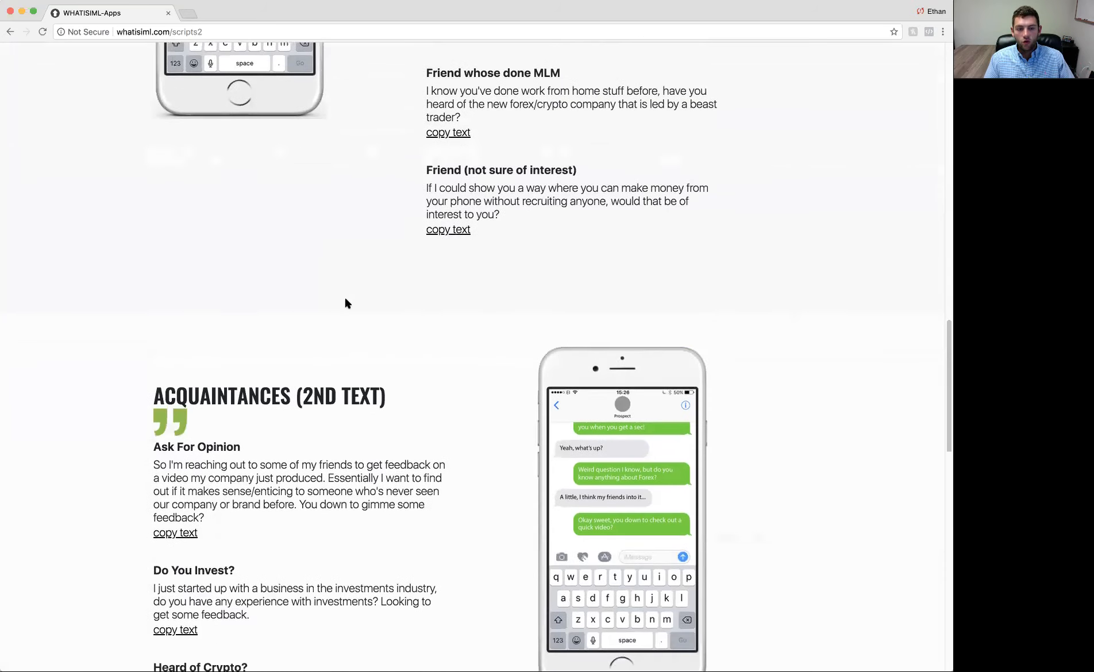
scroll(365, 314, "down", 3)
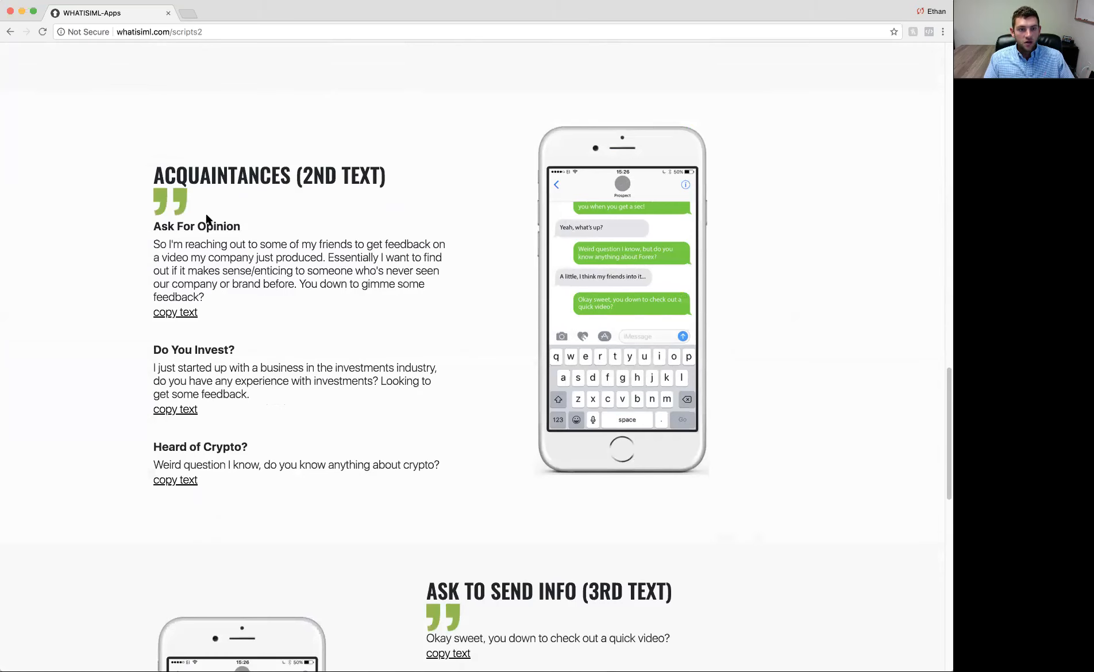
scroll(275, 255, "up", 8)
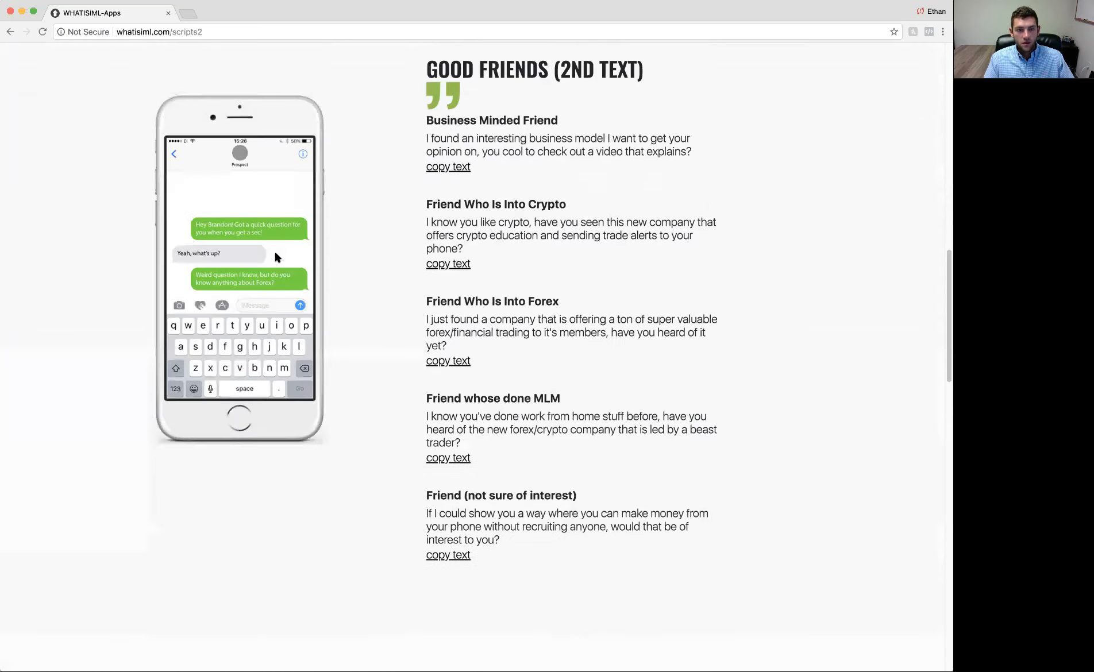
scroll(275, 255, "up", 3)
scroll(290, 273, "down", 1)
scroll(297, 287, "up", 5)
scroll(296, 287, "up", 3)
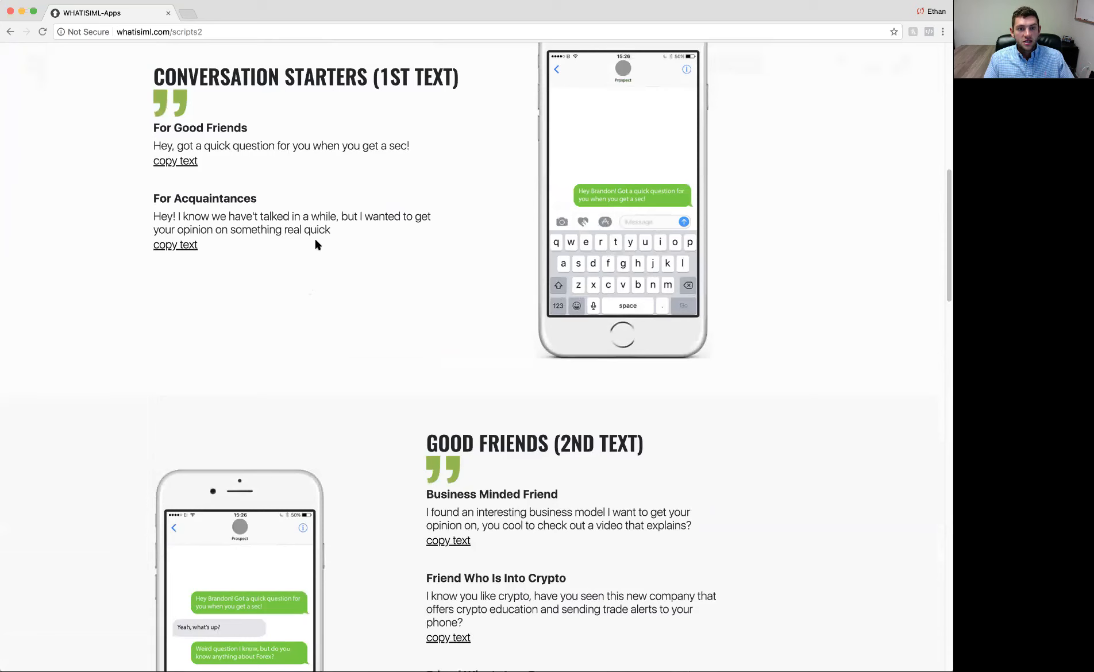
left_click_drag(332, 231, 155, 222)
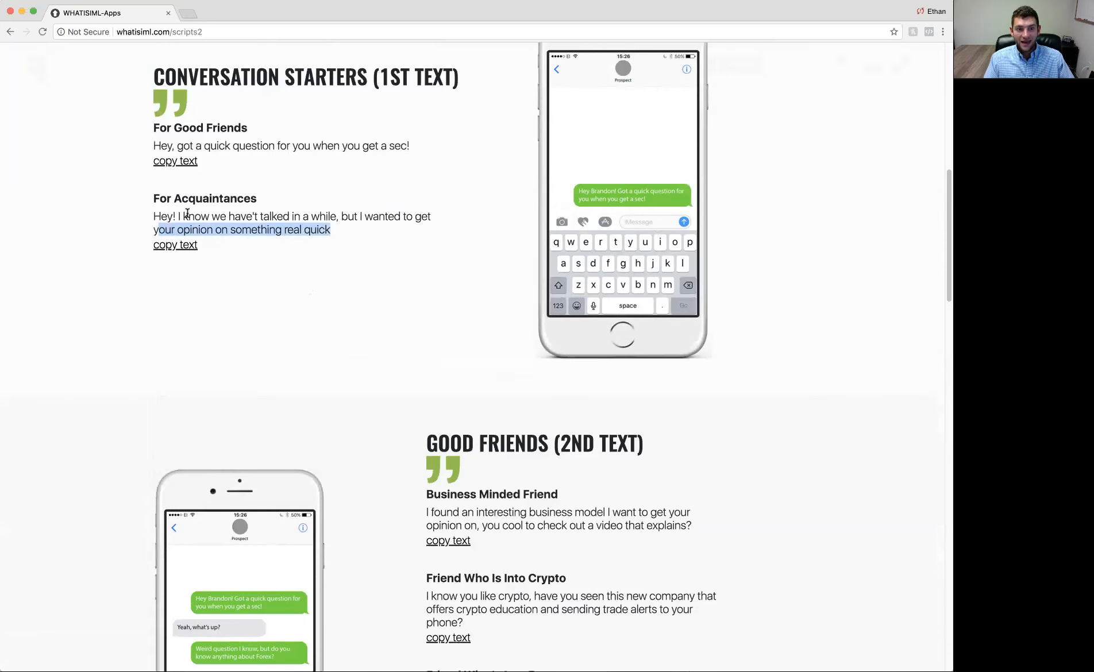
scroll(324, 235, "down", 6)
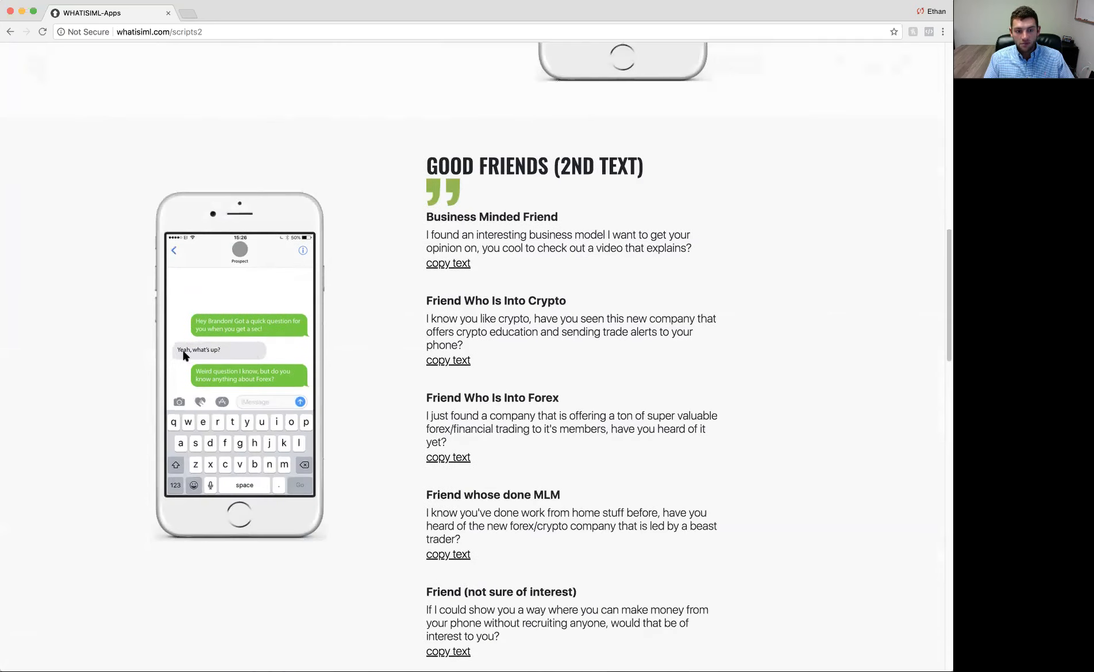
scroll(193, 354, "down", 5)
scroll(213, 350, "down", 3)
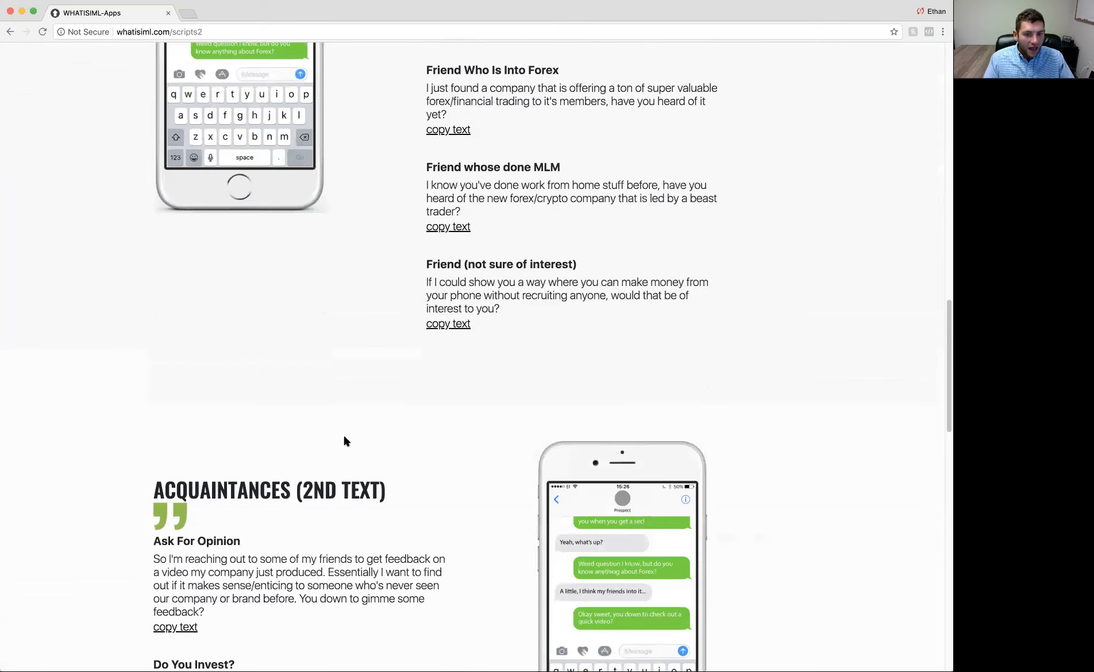
scroll(348, 438, "down", 3)
scroll(346, 438, "down", 2)
left_click_drag(154, 360, 273, 385)
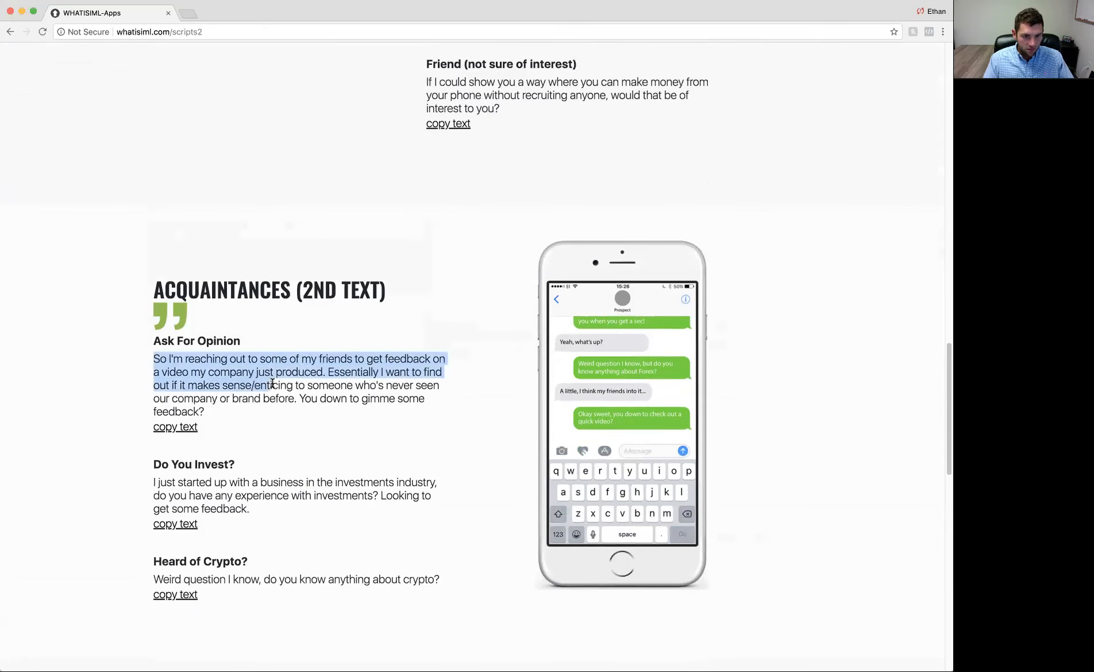
left_click(332, 411)
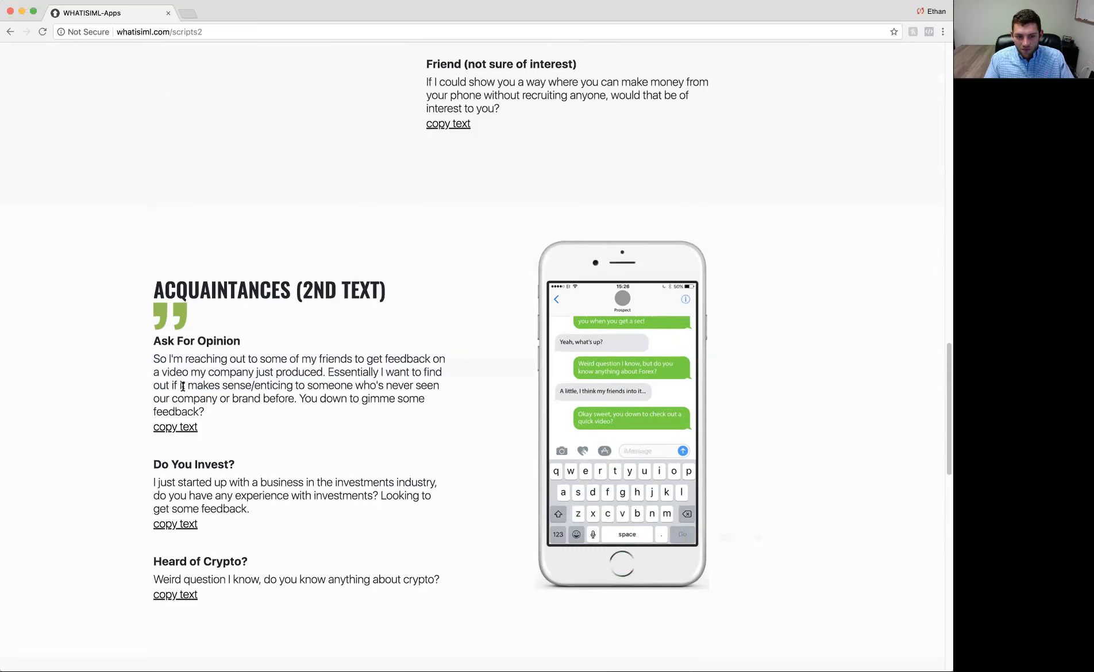
left_click_drag(181, 385, 256, 389)
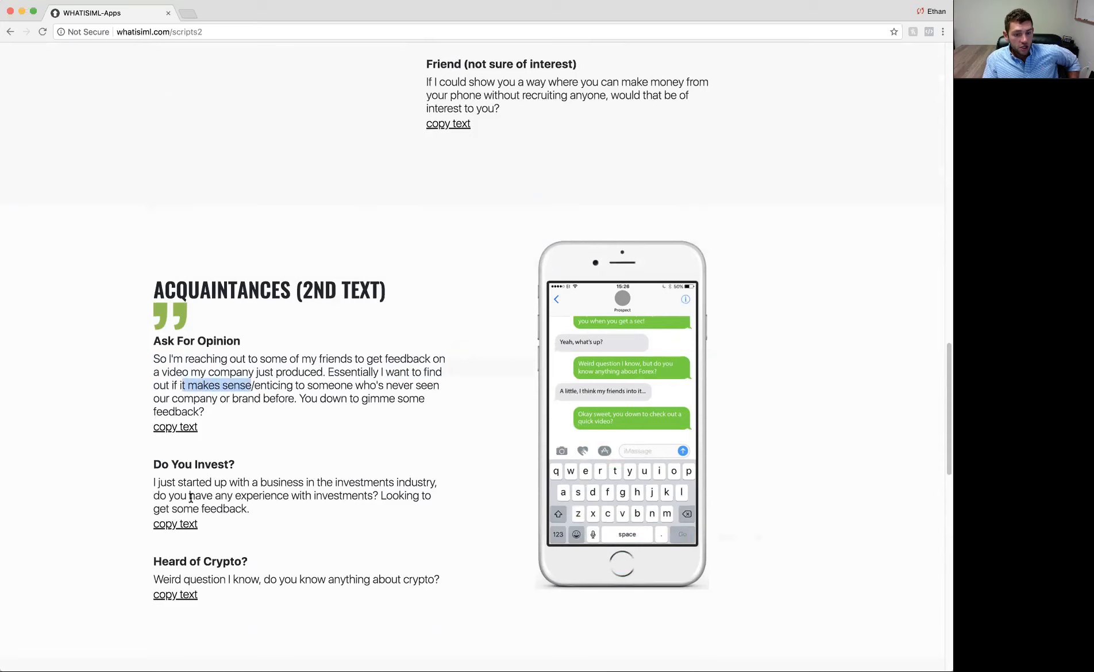
left_click_drag(152, 484, 238, 504)
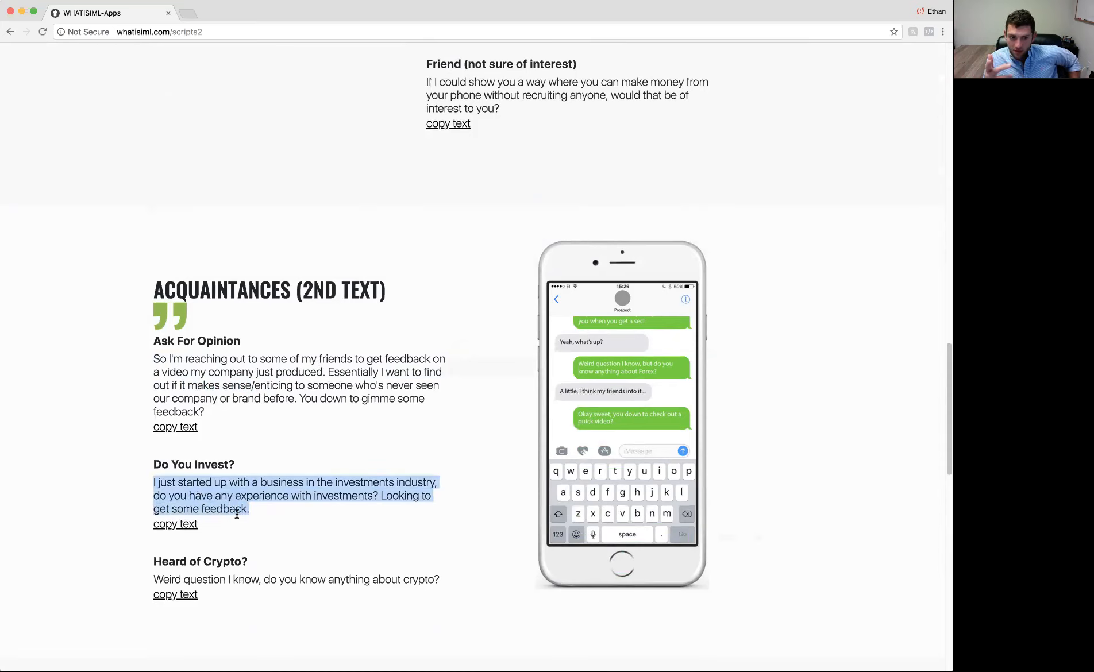
left_click(302, 495)
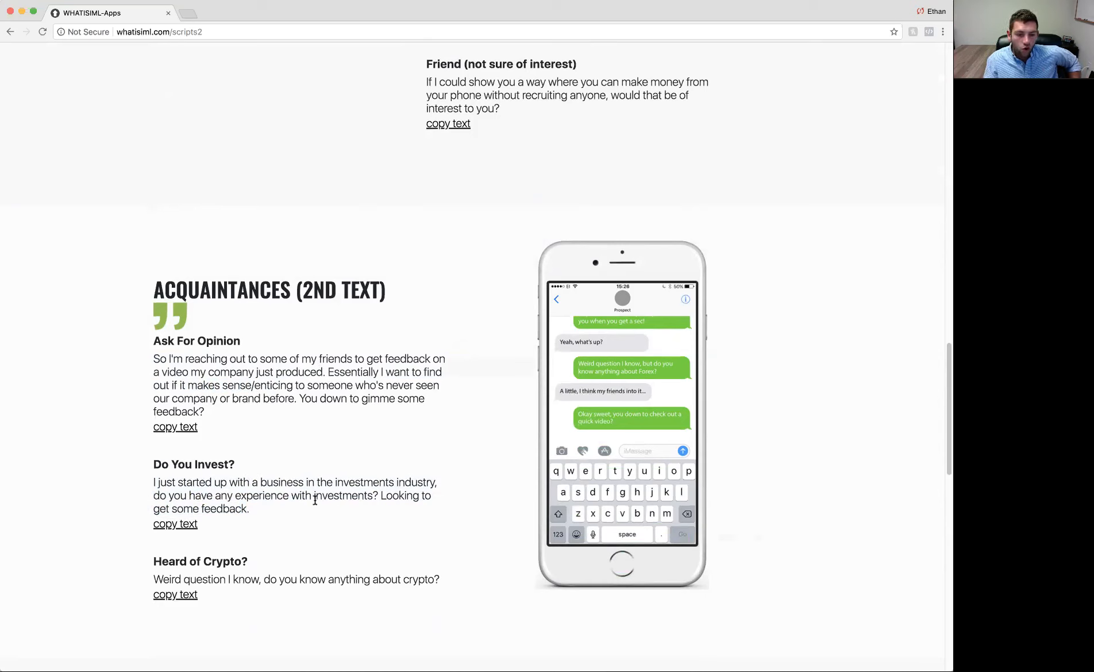
left_click_drag(313, 495, 181, 494)
left_click(231, 487)
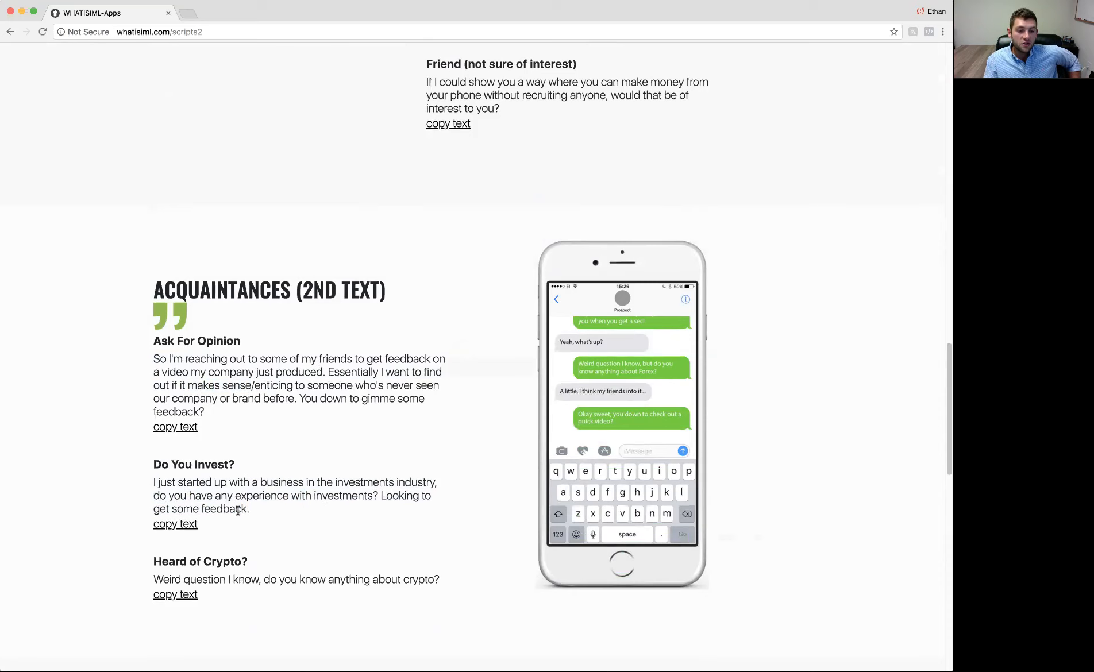
left_click_drag(249, 510, 182, 498)
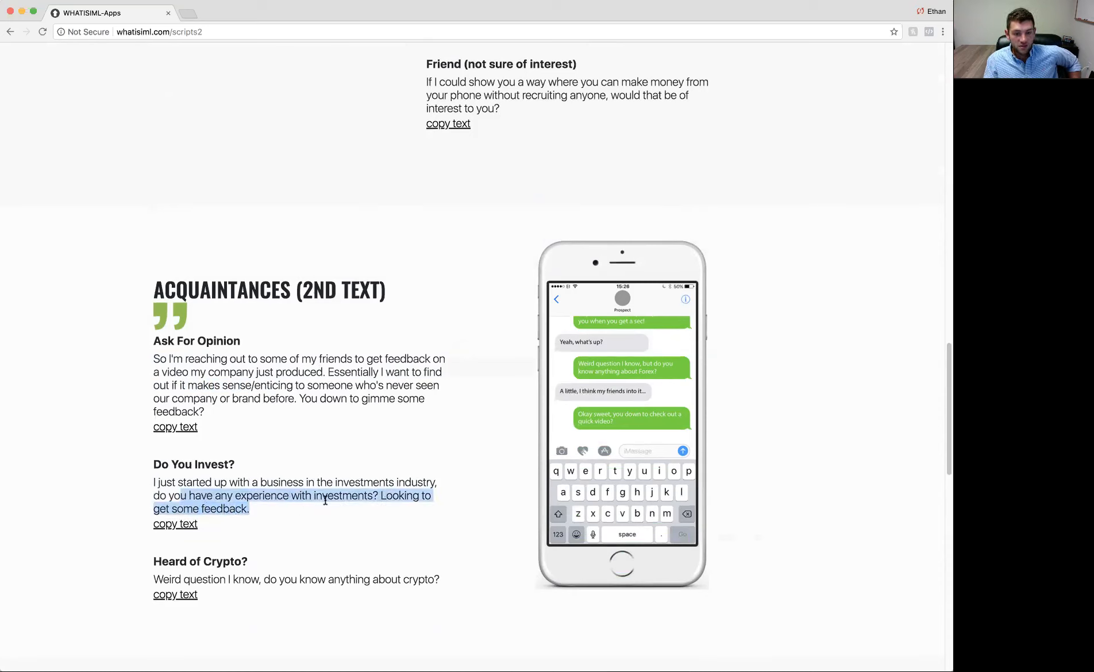
left_click(309, 510)
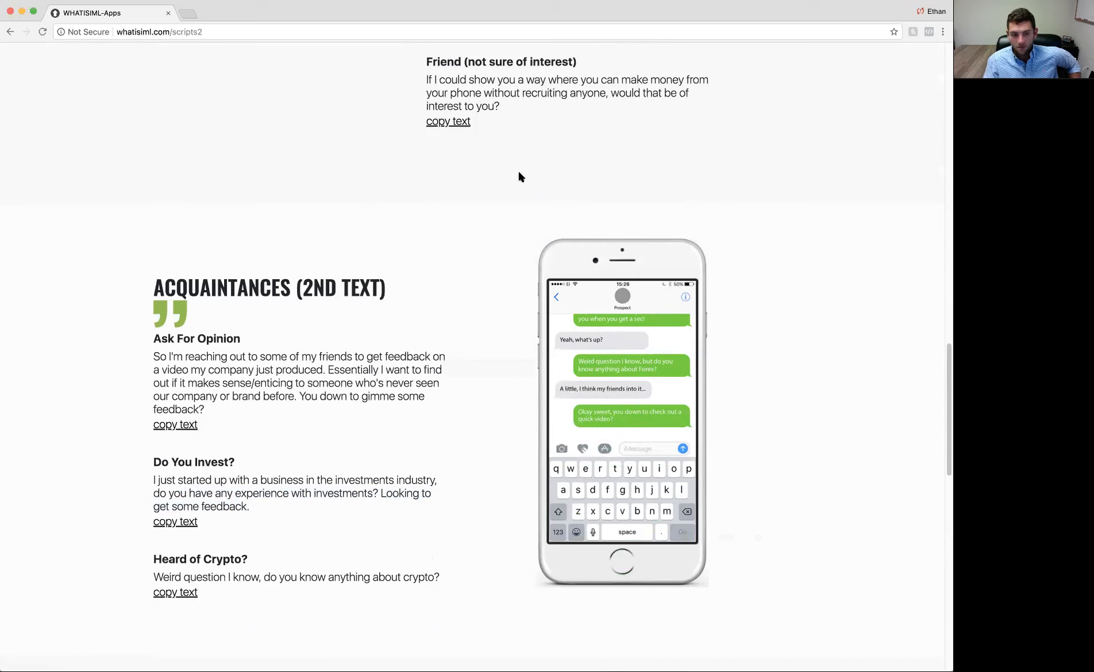
scroll(658, 393, "up", 5)
scroll(555, 299, "up", 3)
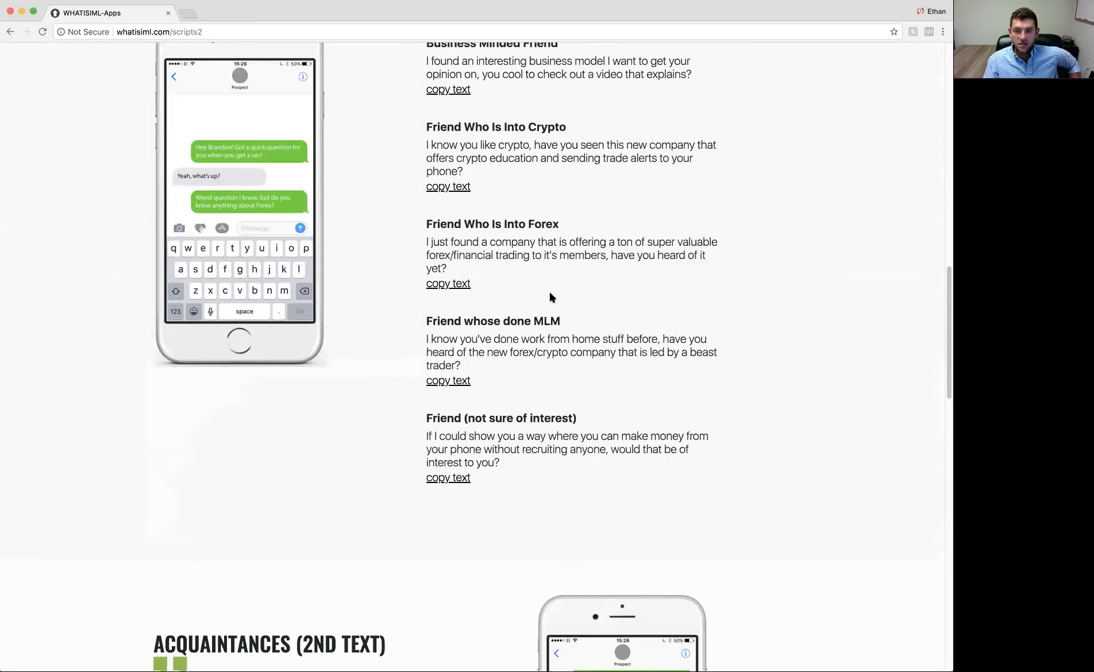
scroll(625, 217, "down", 5)
scroll(445, 479, "down", 5)
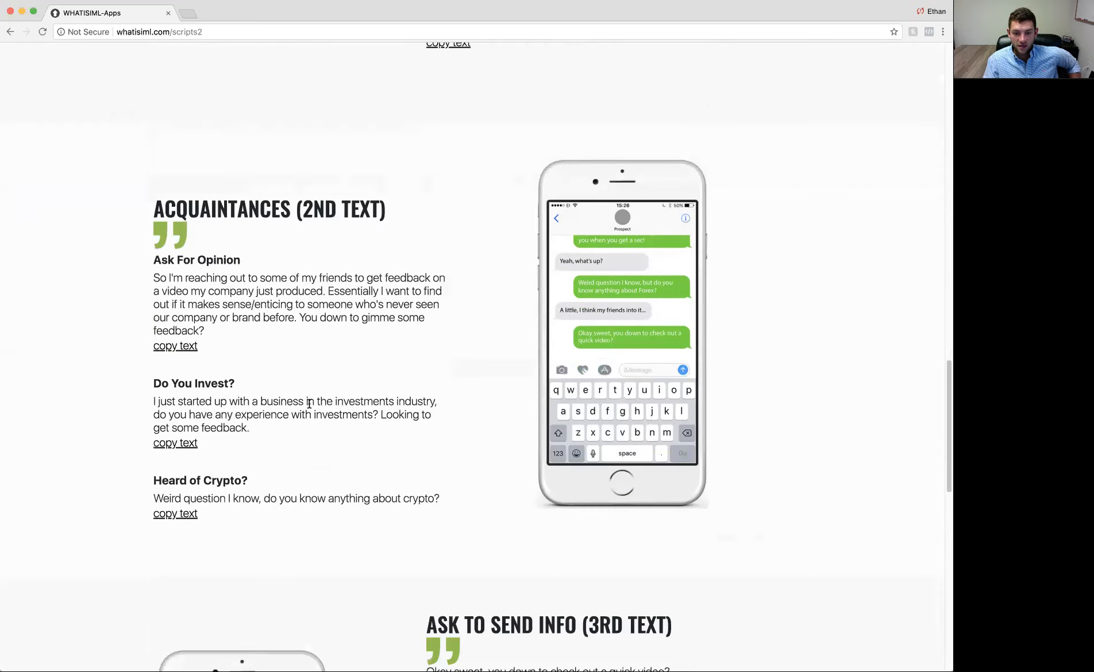
scroll(310, 409, "down", 5)
scroll(310, 409, "down", 5)
scroll(445, 342, "up", 5)
scroll(571, 93, "up", 1)
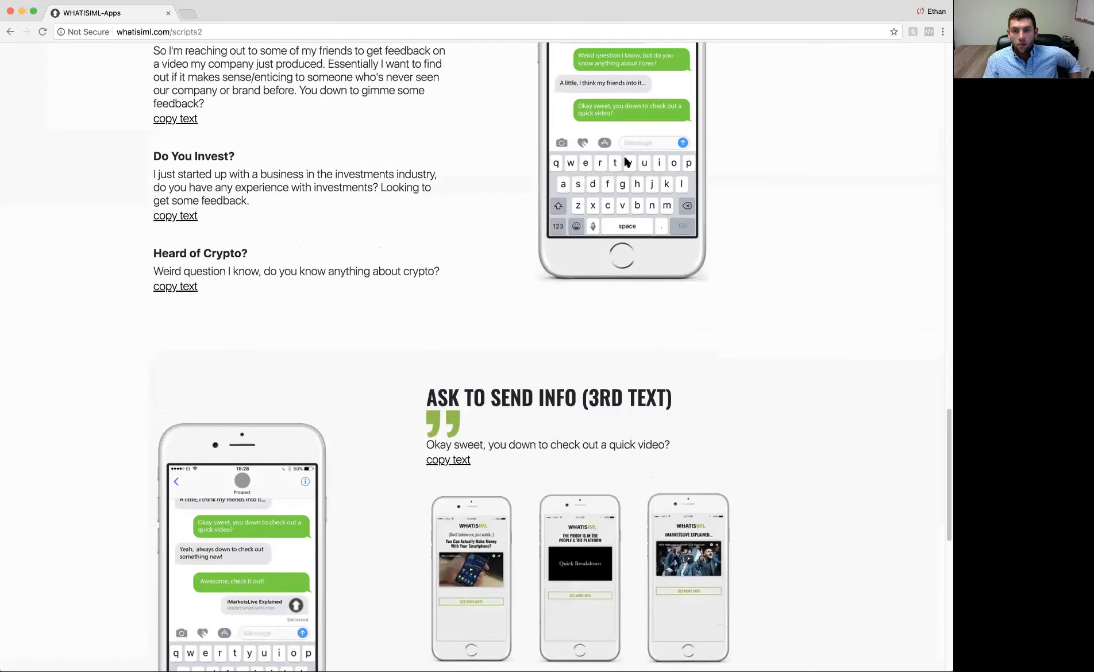
scroll(588, 83, "up", 1)
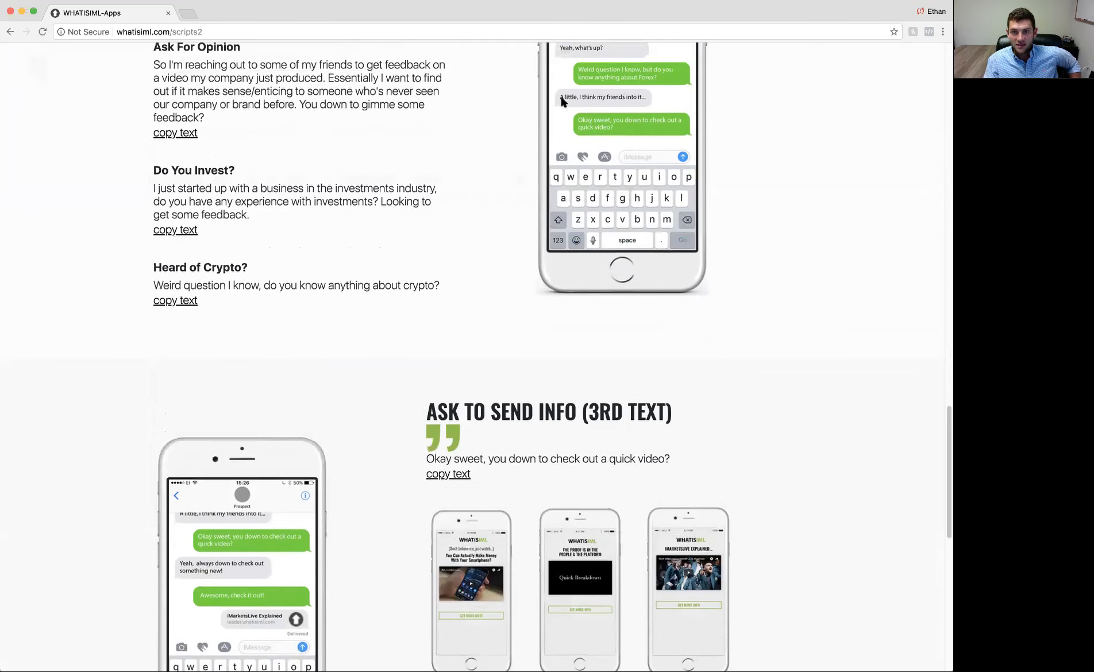
scroll(613, 102, "up", 5)
scroll(512, 111, "up", 5)
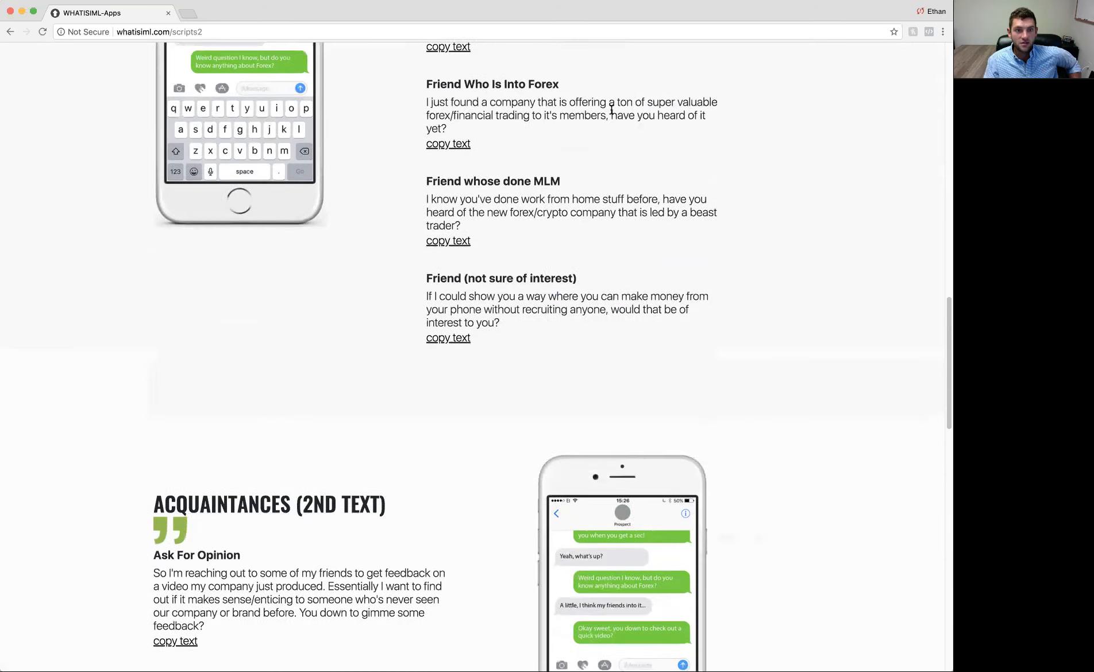
scroll(428, 120, "up", 2)
scroll(274, 171, "down", 5)
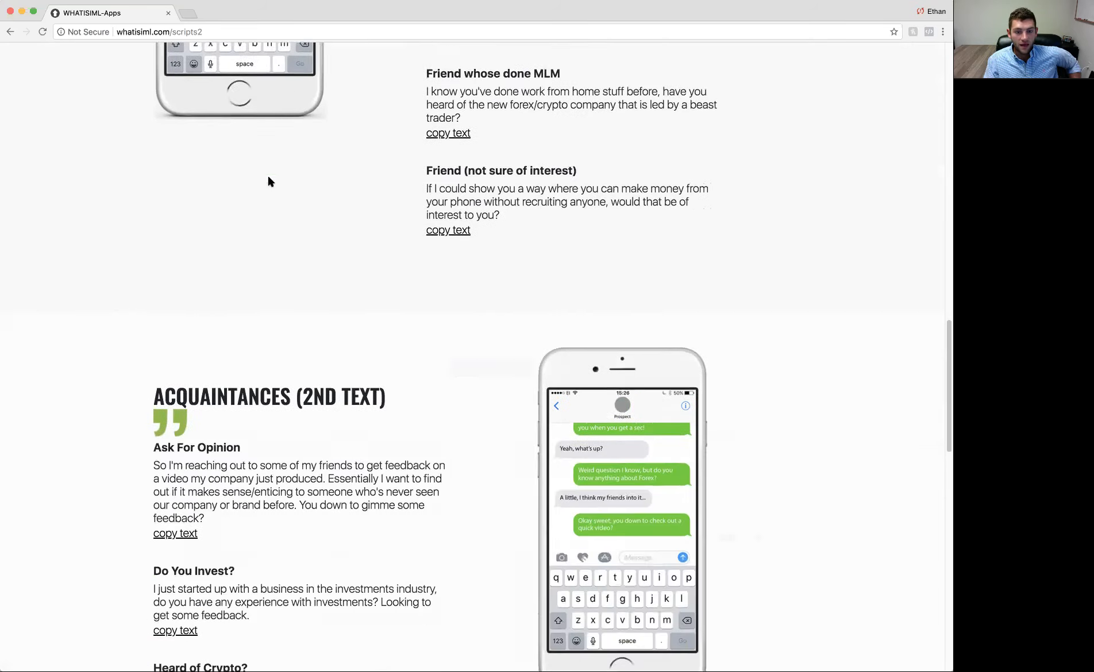
scroll(291, 231, "down", 5)
scroll(416, 279, "down", 5)
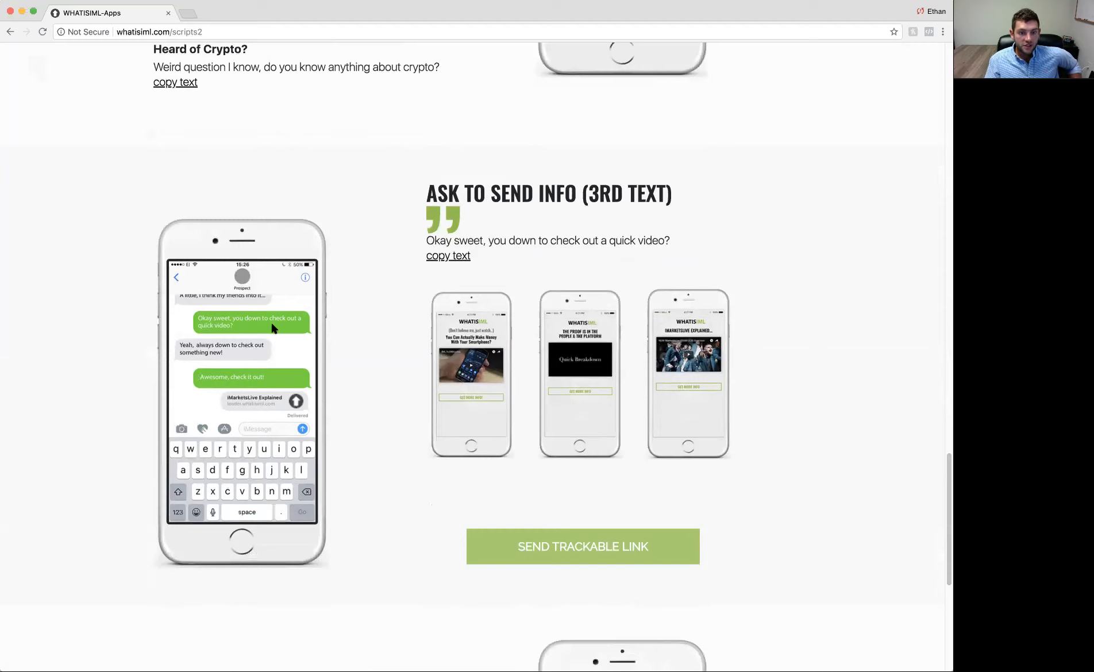
scroll(235, 334, "down", 1)
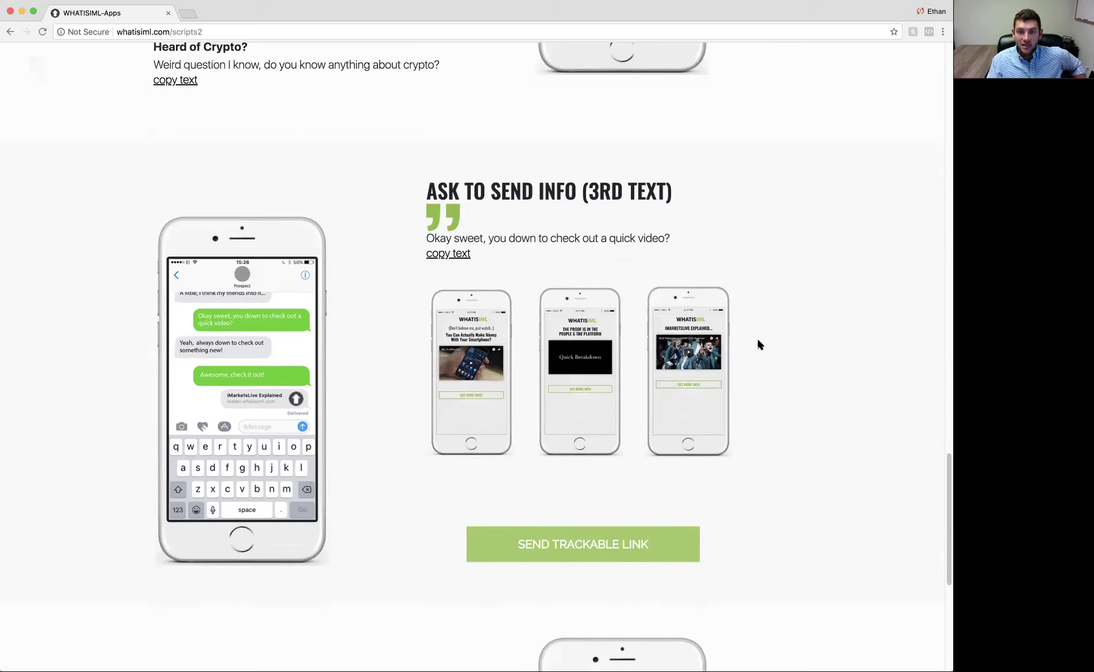
scroll(759, 345, "down", 2)
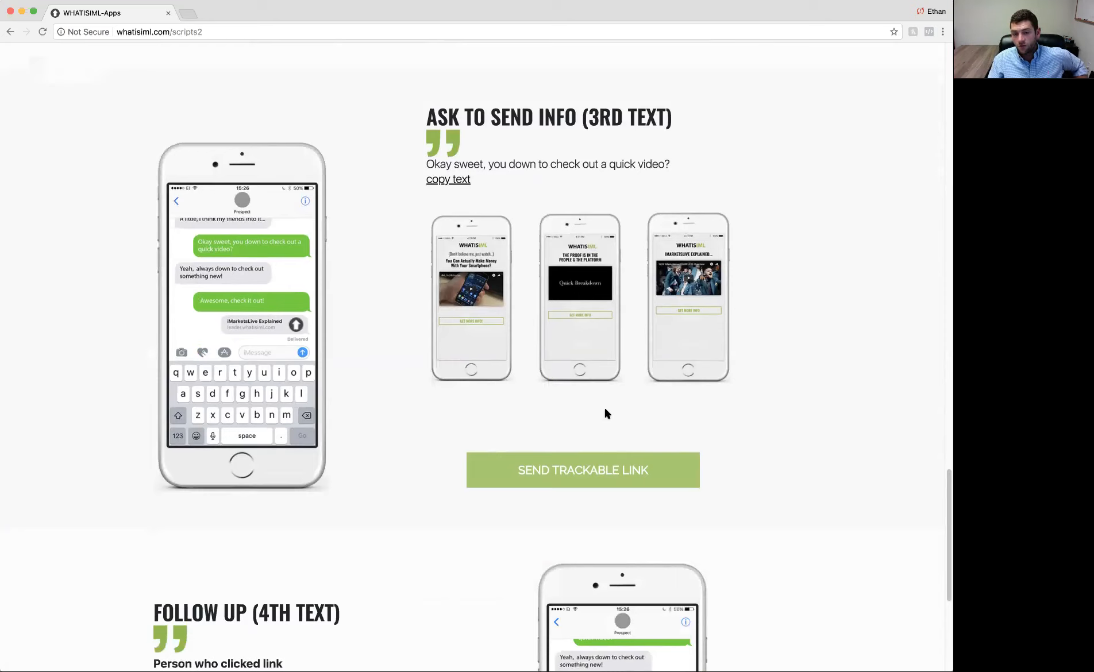
scroll(607, 413, "down", 1)
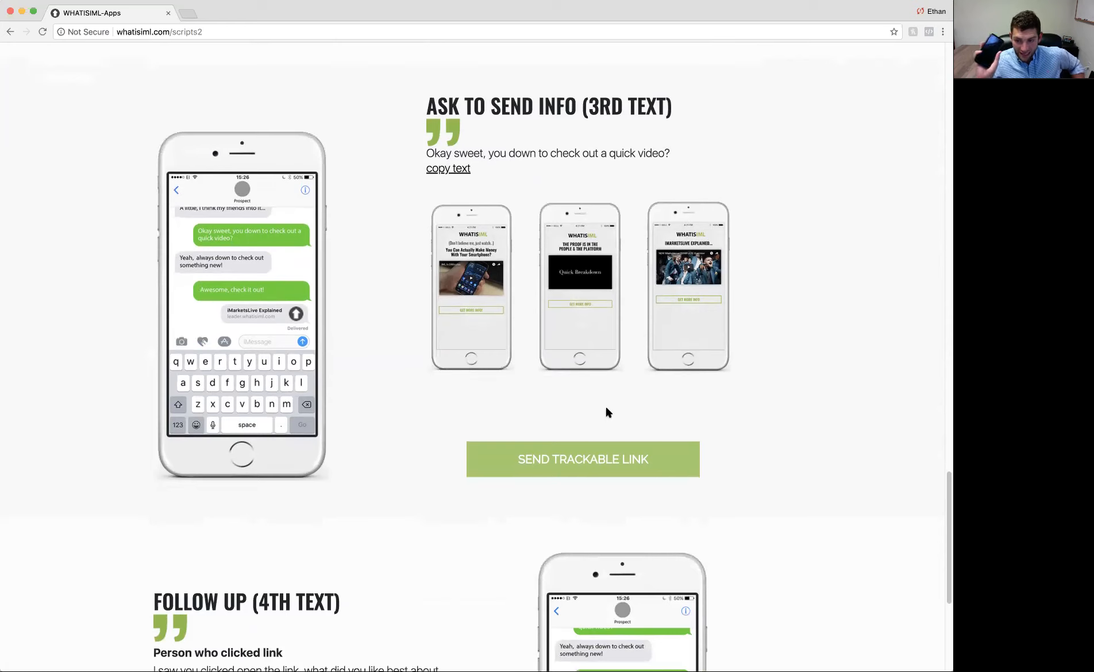
scroll(606, 413, "down", 4)
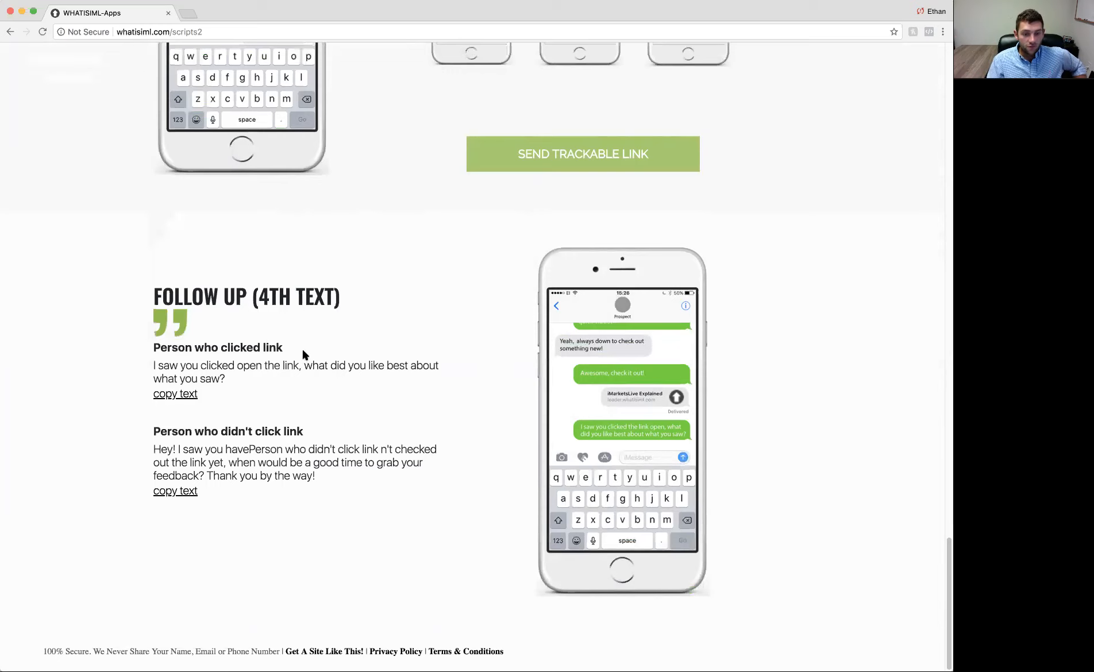
left_click_drag(226, 379, 149, 371)
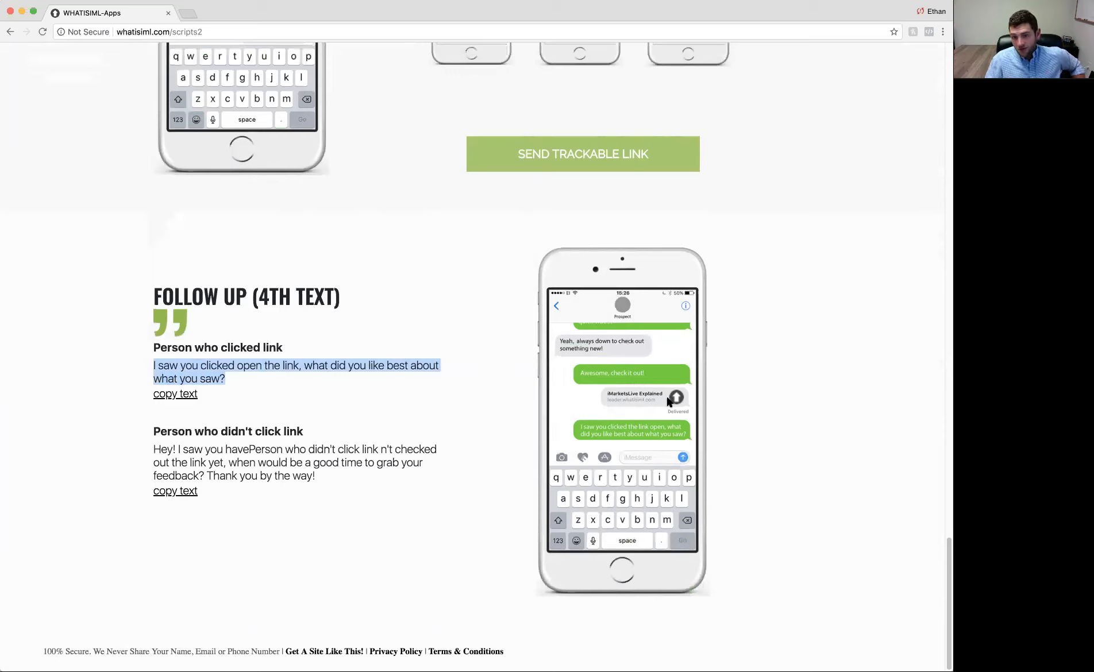
left_click(243, 382)
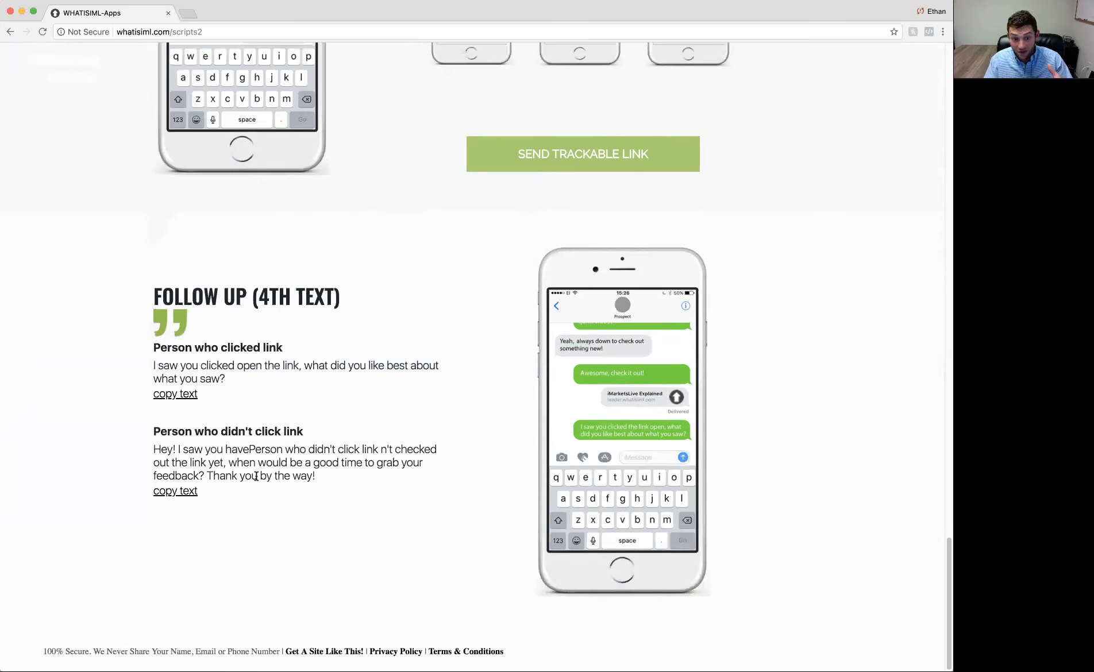
left_click_drag(317, 477, 154, 450)
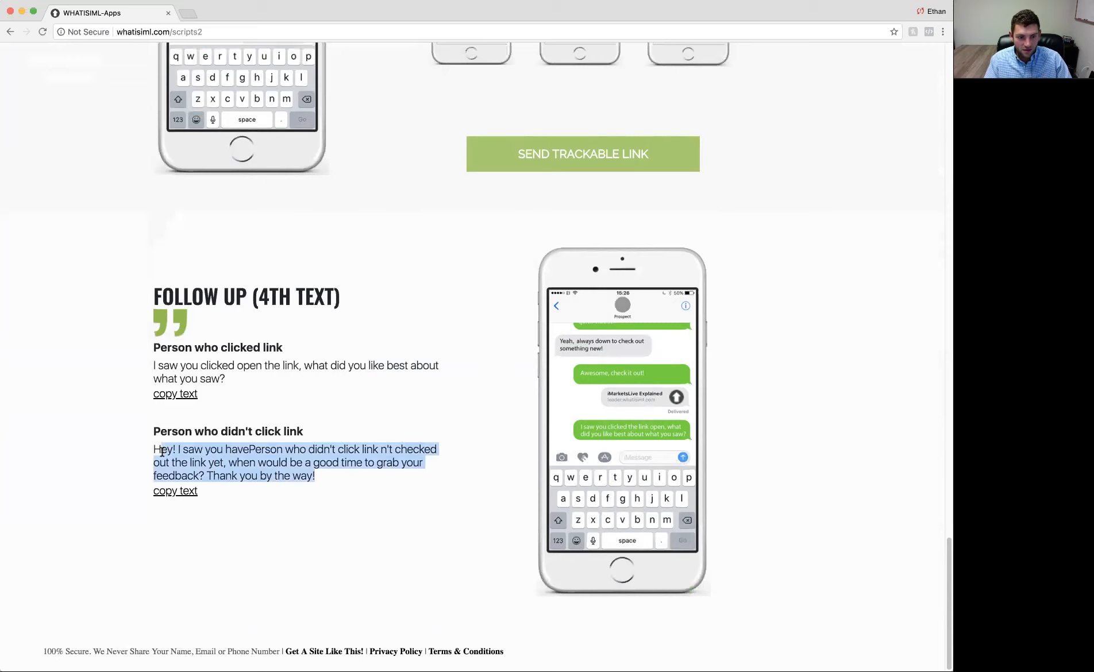
left_click(167, 450)
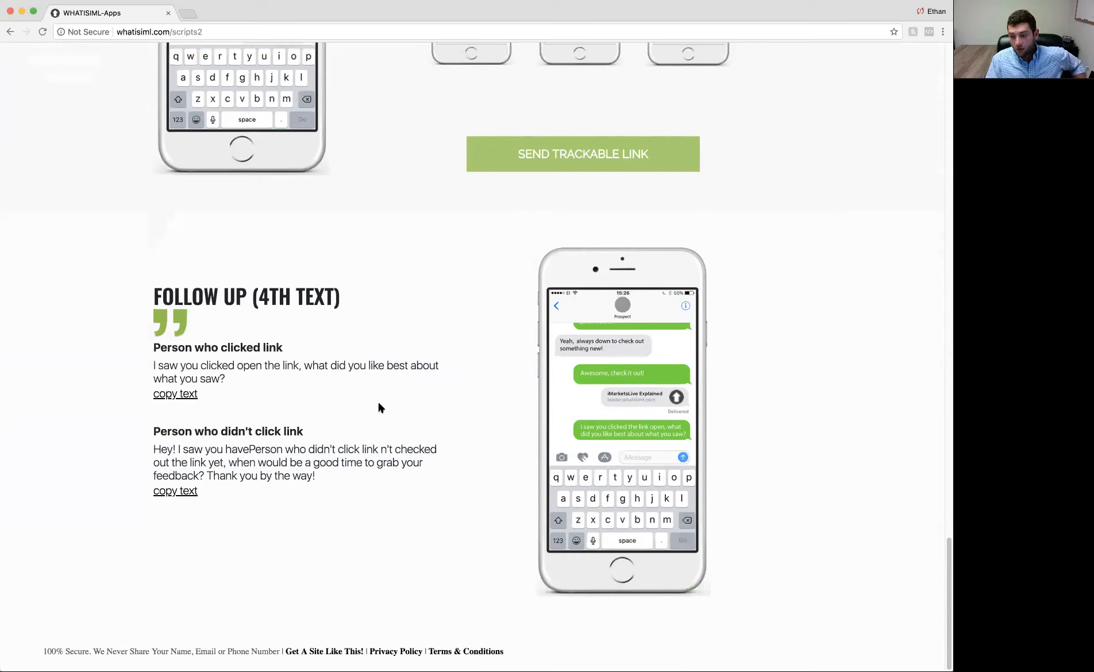
scroll(380, 408, "up", 5)
scroll(380, 408, "up", 8)
scroll(381, 408, "up", 6)
scroll(376, 410, "up", 10)
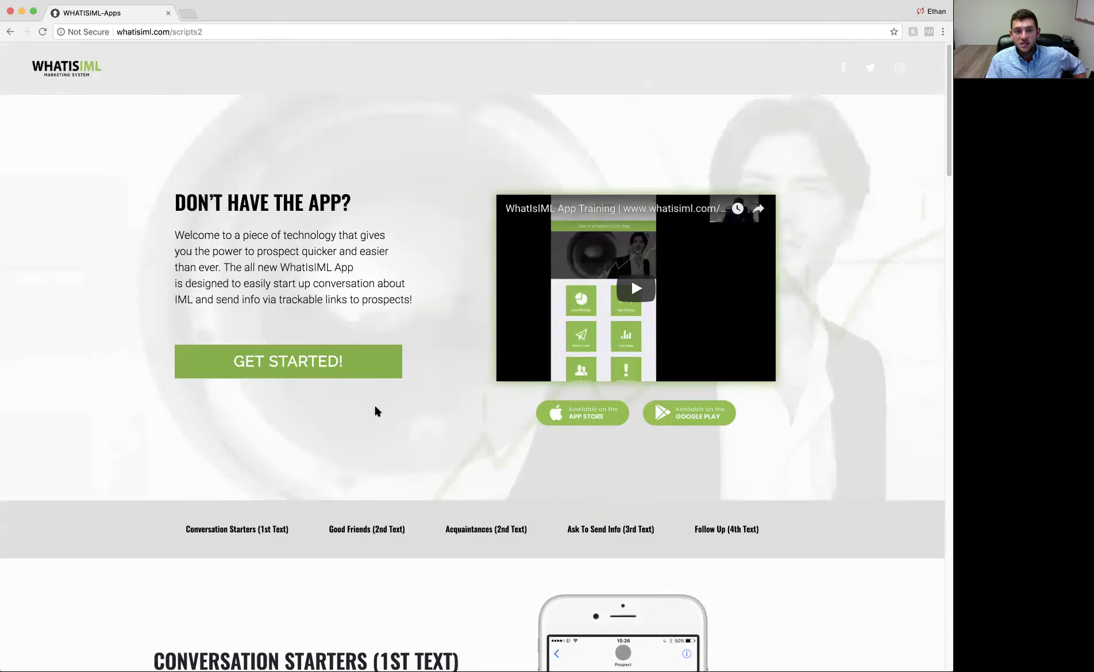
scroll(375, 411, "down", 10)
scroll(487, 341, "down", 4)
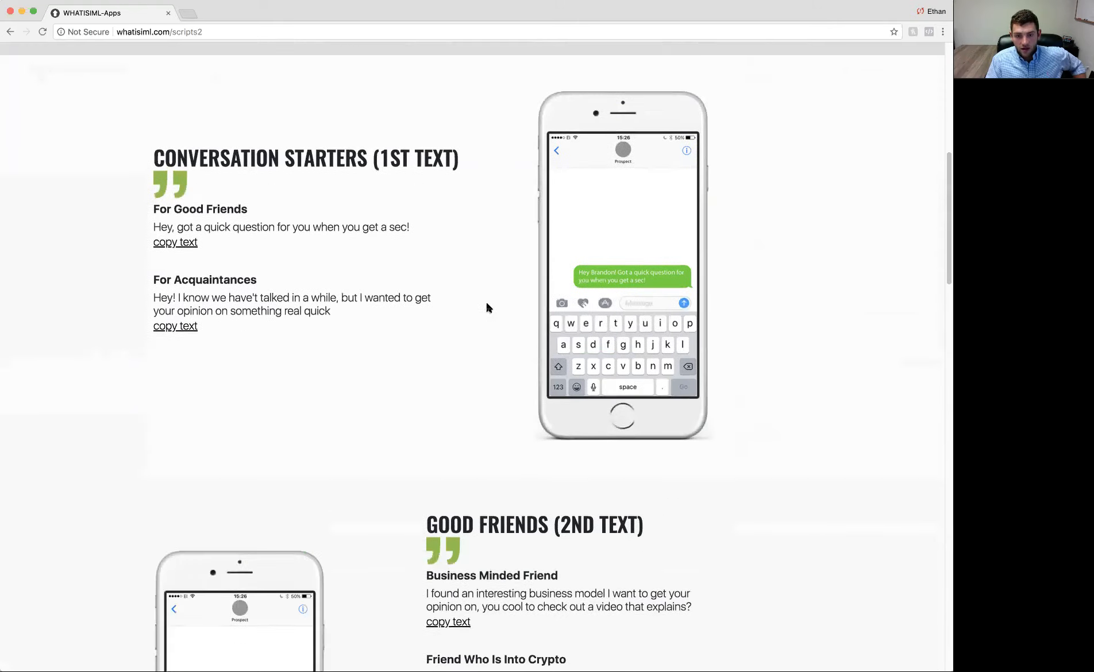
scroll(488, 307, "down", 4)
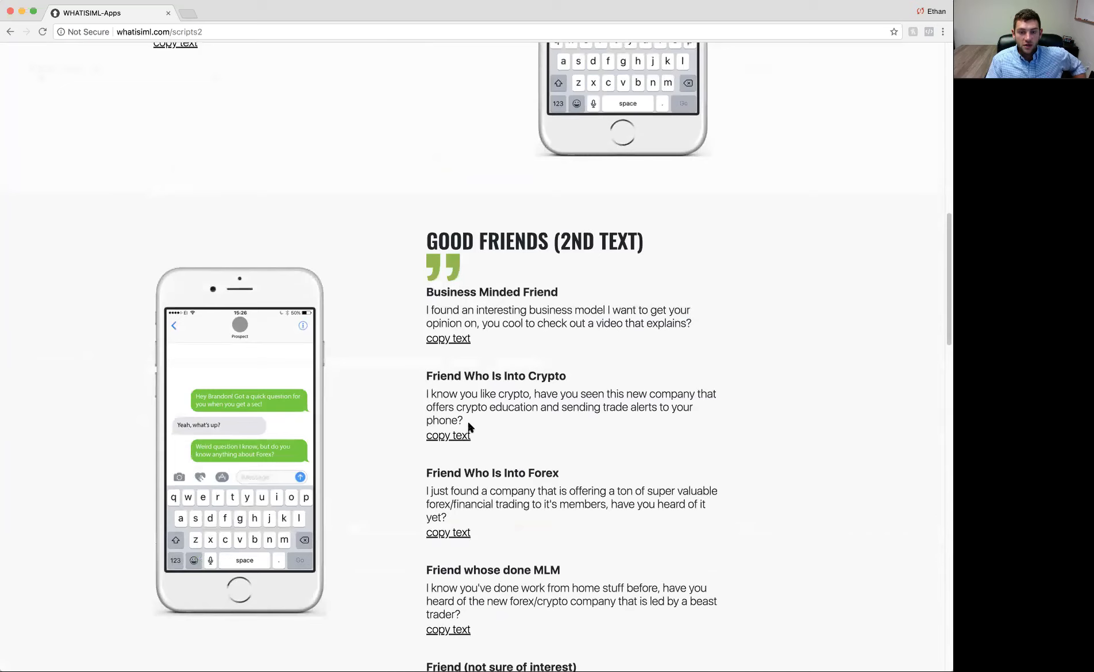
scroll(470, 428, "down", 2)
scroll(461, 349, "down", 3)
scroll(461, 345, "down", 4)
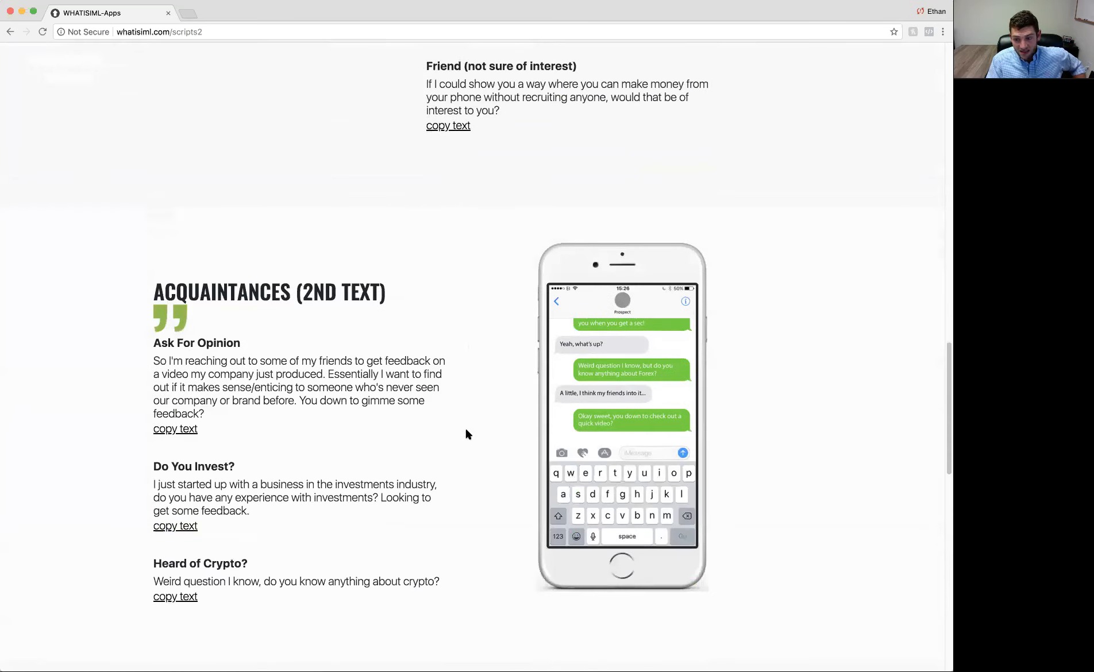
scroll(461, 432, "down", 2)
scroll(452, 384, "down", 4)
scroll(474, 393, "down", 3)
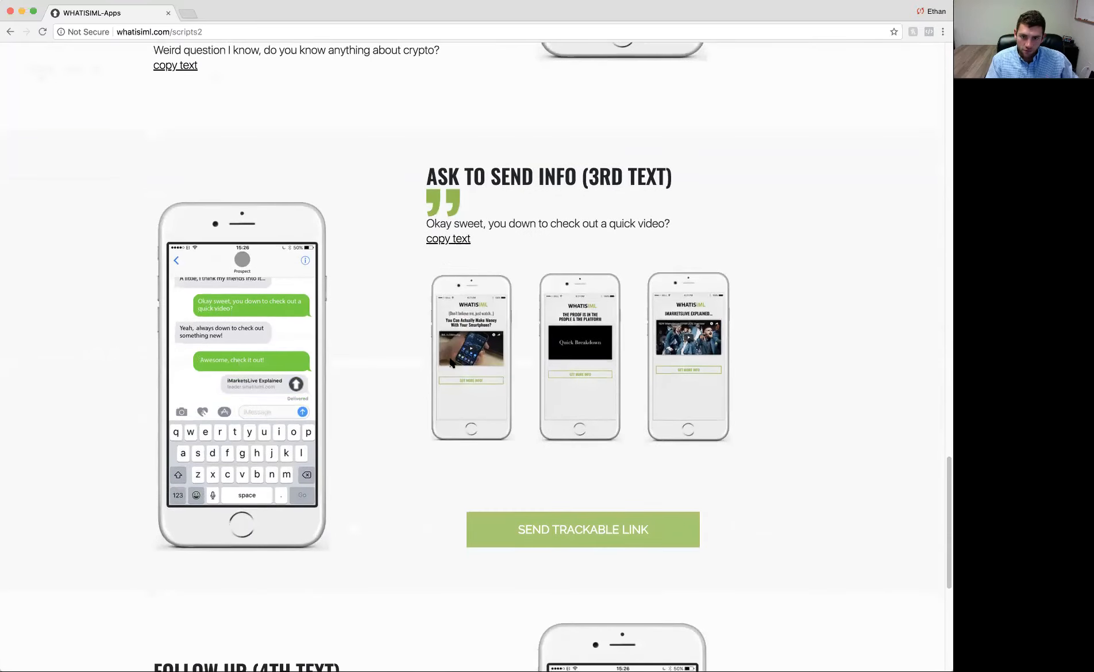
scroll(598, 342, "down", 1)
scroll(650, 256, "down", 3)
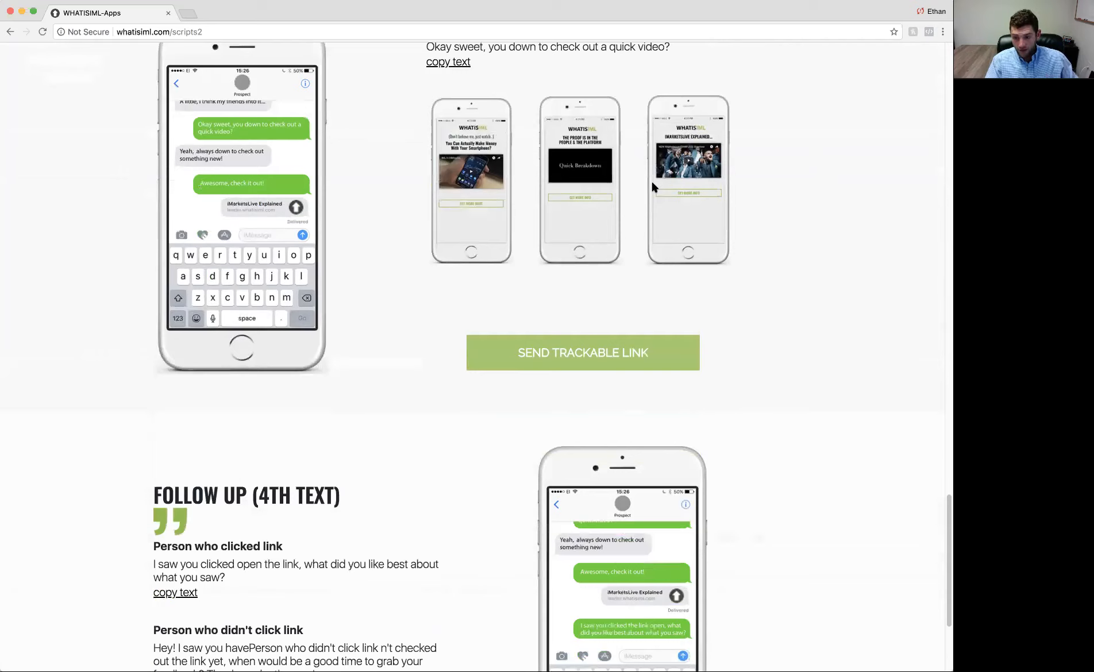
scroll(651, 190, "down", 3)
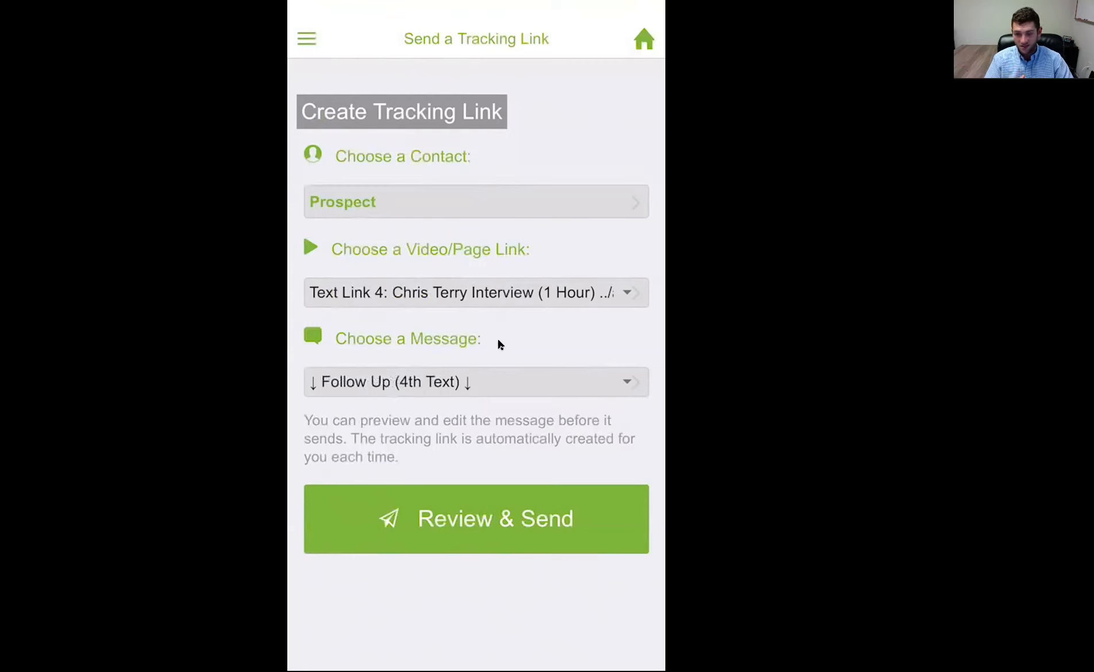
key("alt+Left")
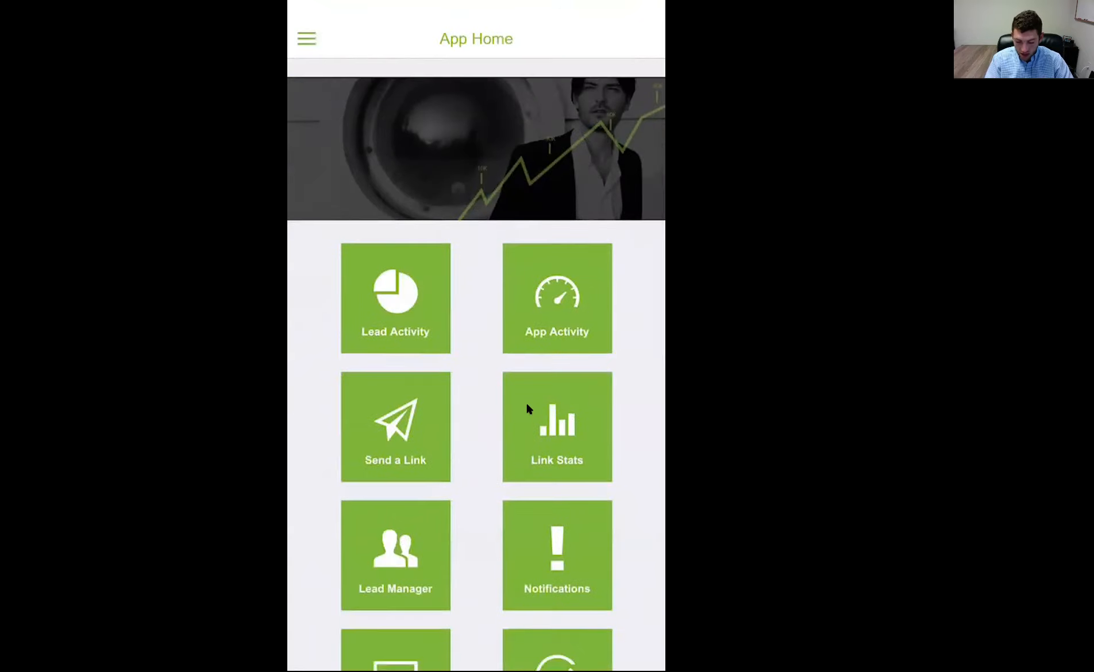
left_click(527, 411)
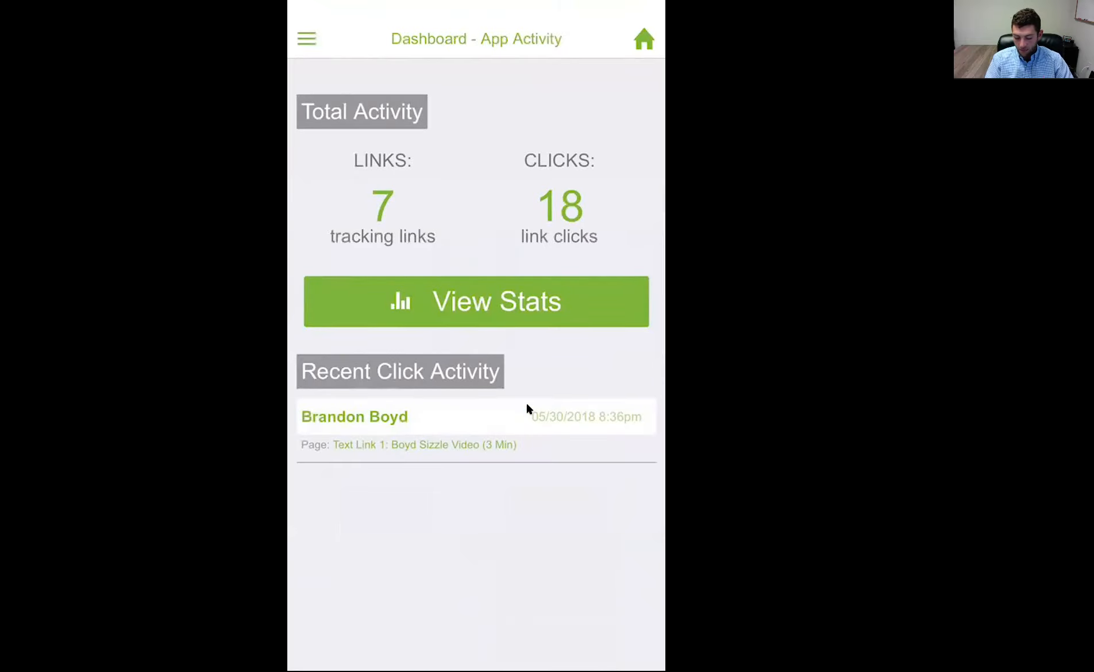
key("alt+Left")
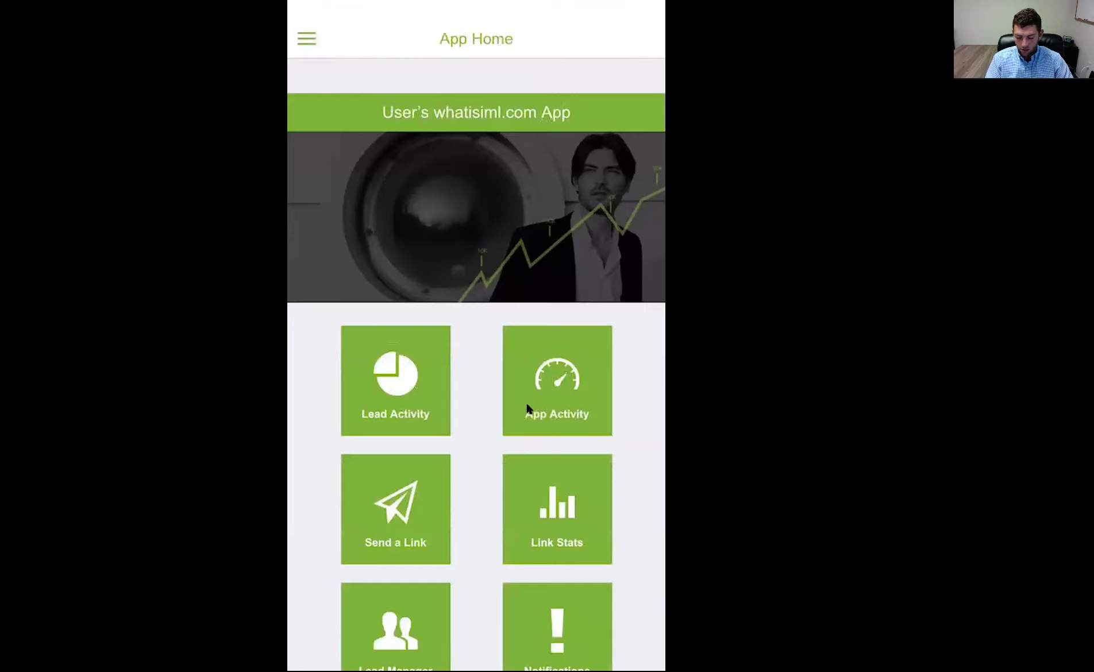
scroll(527, 410, "down", 3)
scroll(527, 411, "up", 3)
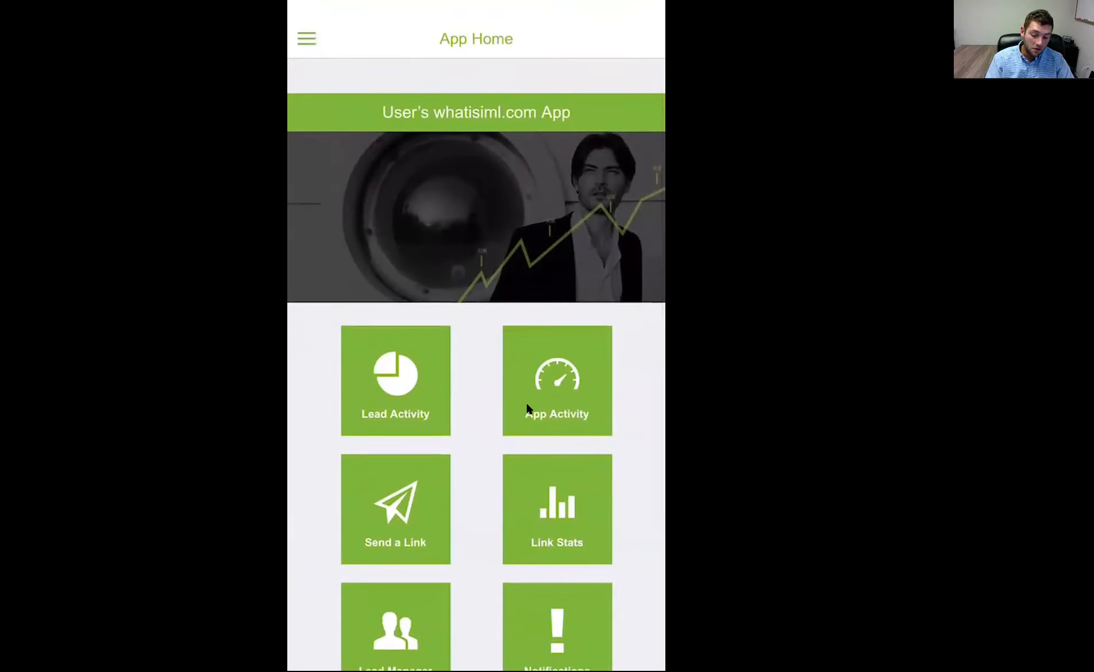